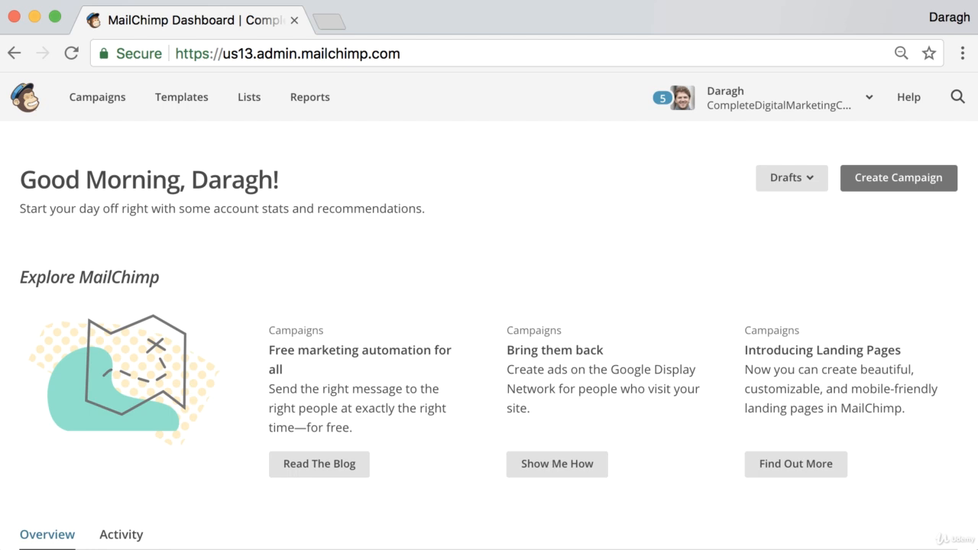
# Create a regular email campaign named "How to Capture Emails Without a Website" and keep the entire list as recipients
pyautogui.click(892, 180)
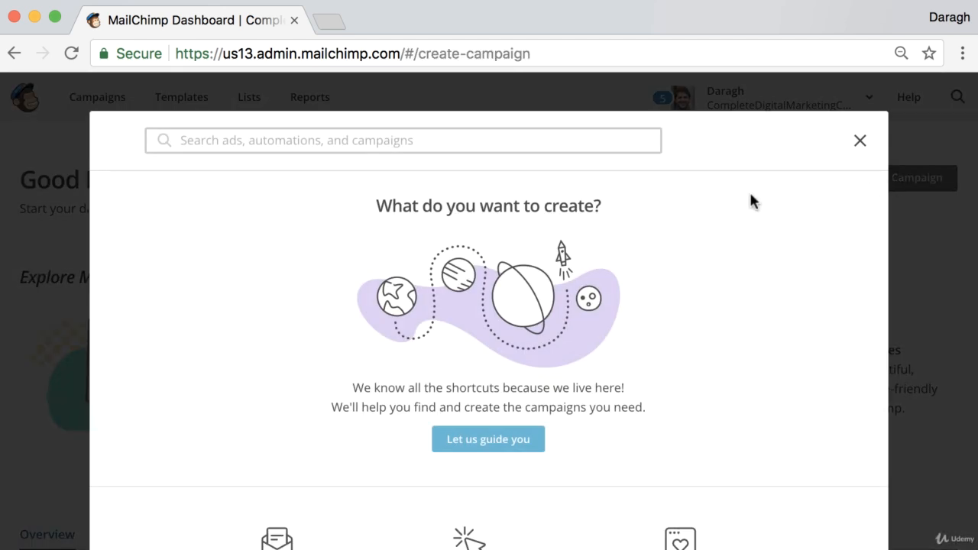
pyautogui.scroll(-2, 305, 290)
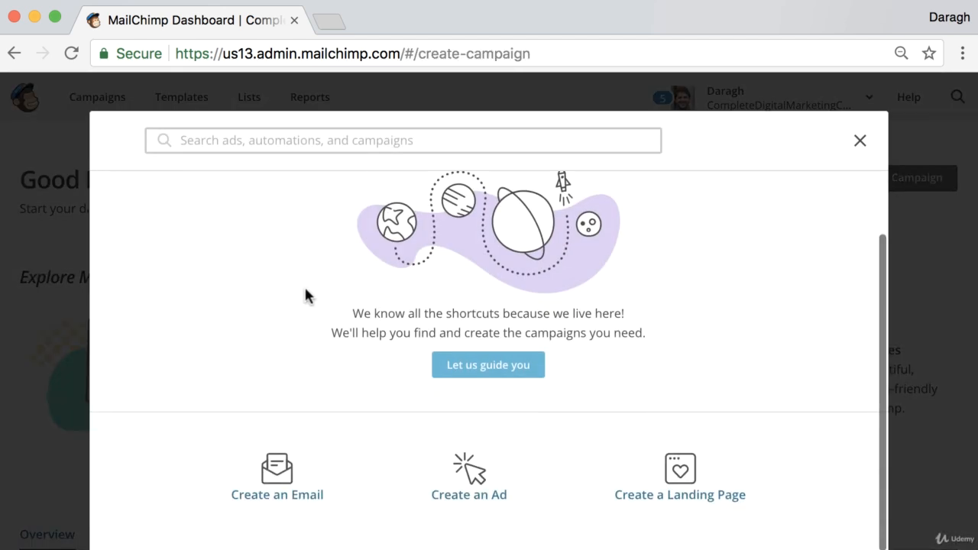
pyautogui.click(275, 495)
pyautogui.click(313, 426)
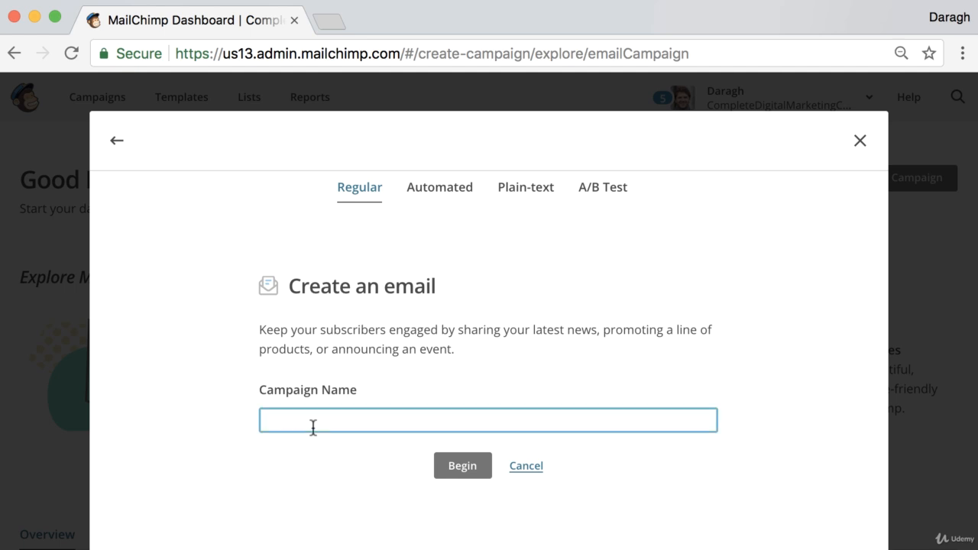
pyautogui.write('How')
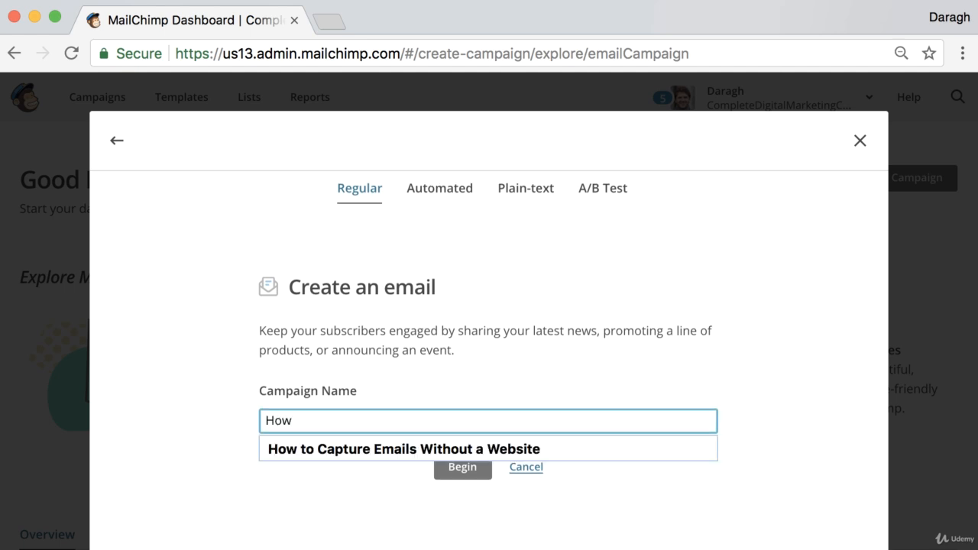
pyautogui.click(324, 449)
pyautogui.click(454, 469)
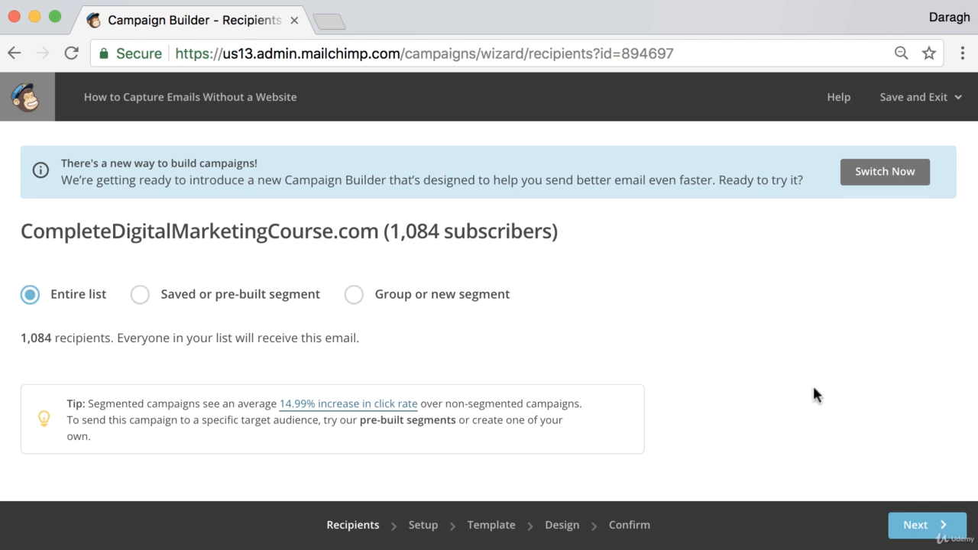
pyautogui.click(924, 527)
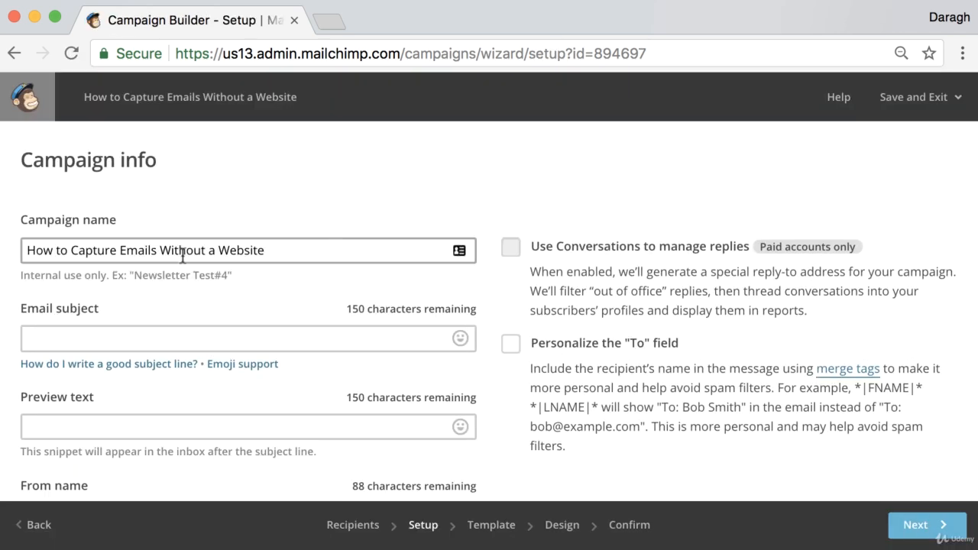
# Copy the campaign name "How to Capture Emails Without a Website" into the email subject
pyautogui.moveTo(21, 159); pyautogui.dragTo(168, 163)
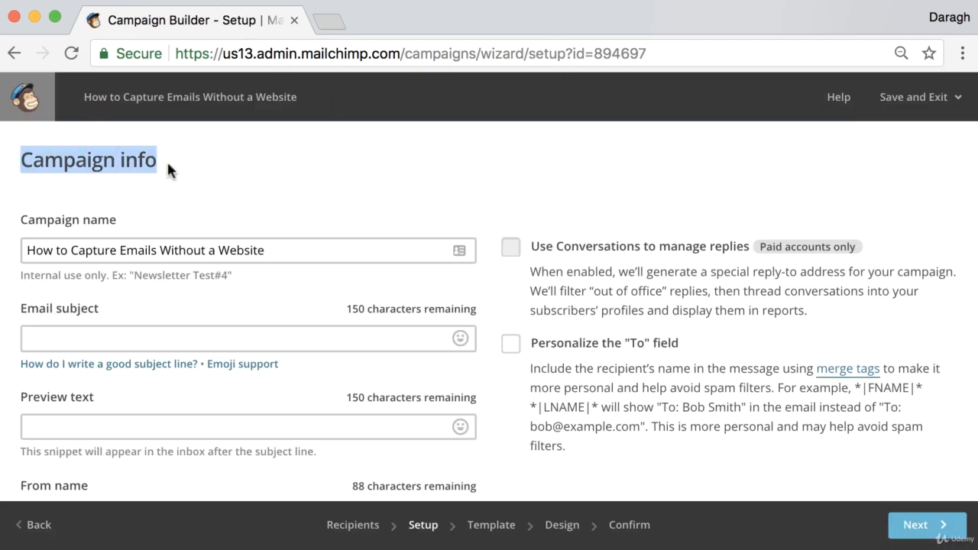
pyautogui.click(191, 170)
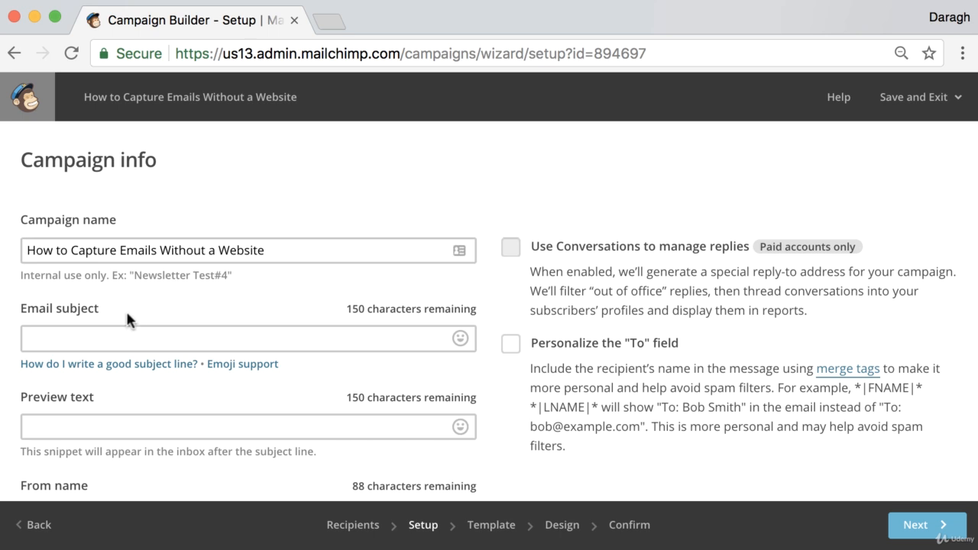
pyautogui.click(98, 250)
pyautogui.tripleClick(100, 250)
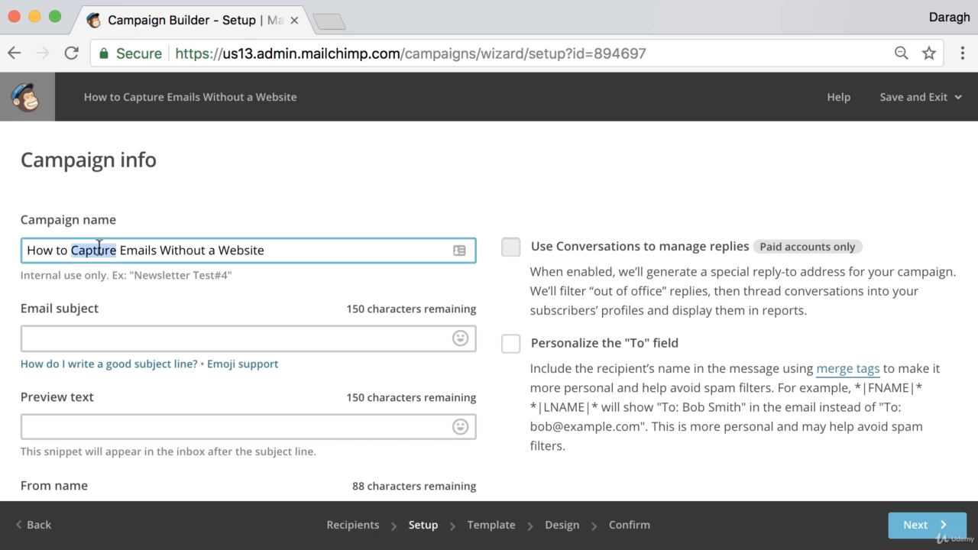
pyautogui.hotkey('ctrl', 'c')
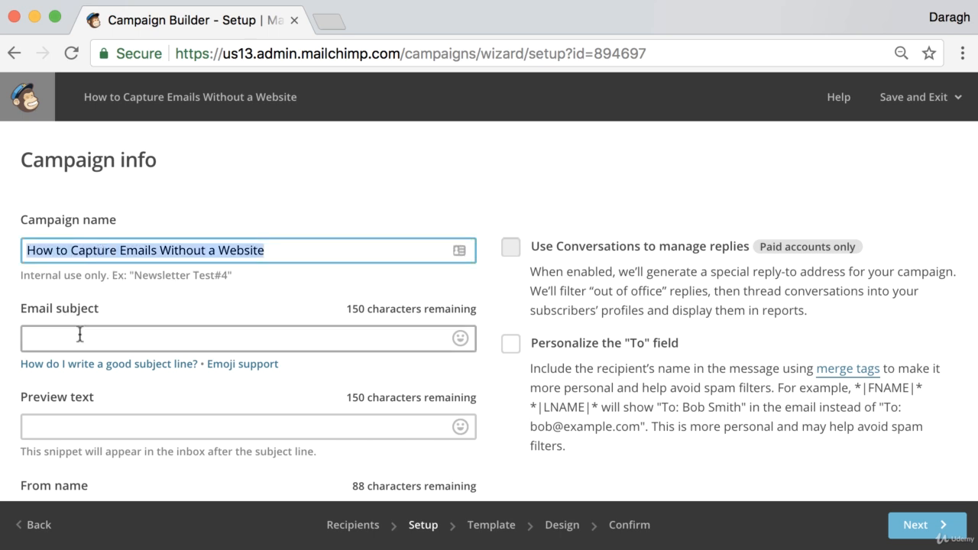
pyautogui.click(81, 334)
pyautogui.hotkey('ctrl', 'v')
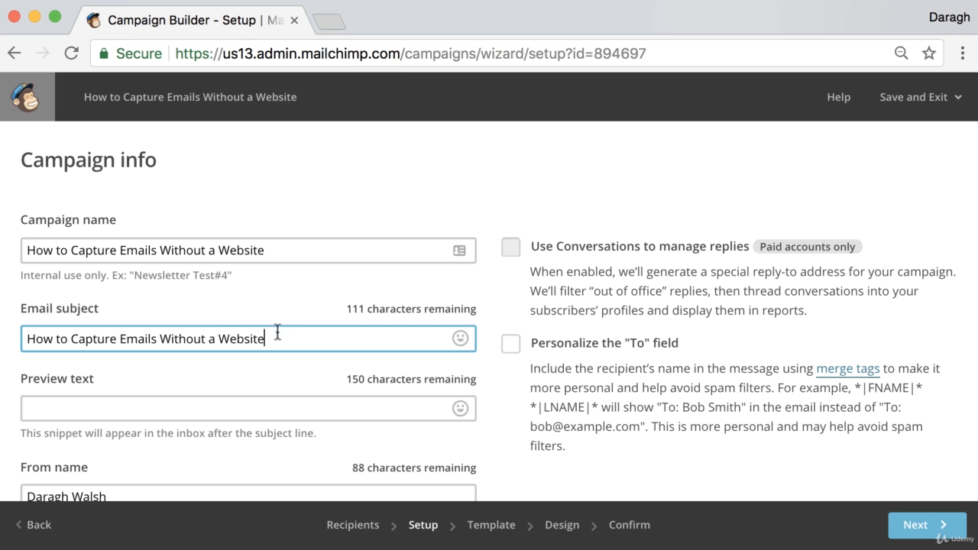
# Set the preview text to "Learn a really simple way to capture email without needing a website"
pyautogui.scroll(-3, 278, 286)
pyautogui.click(211, 286)
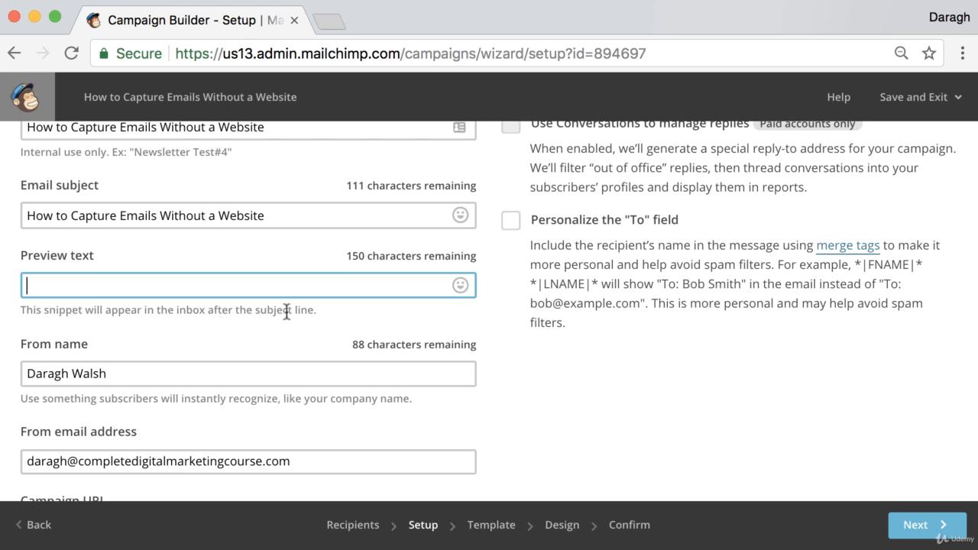
pyautogui.scroll(3, 315, 311)
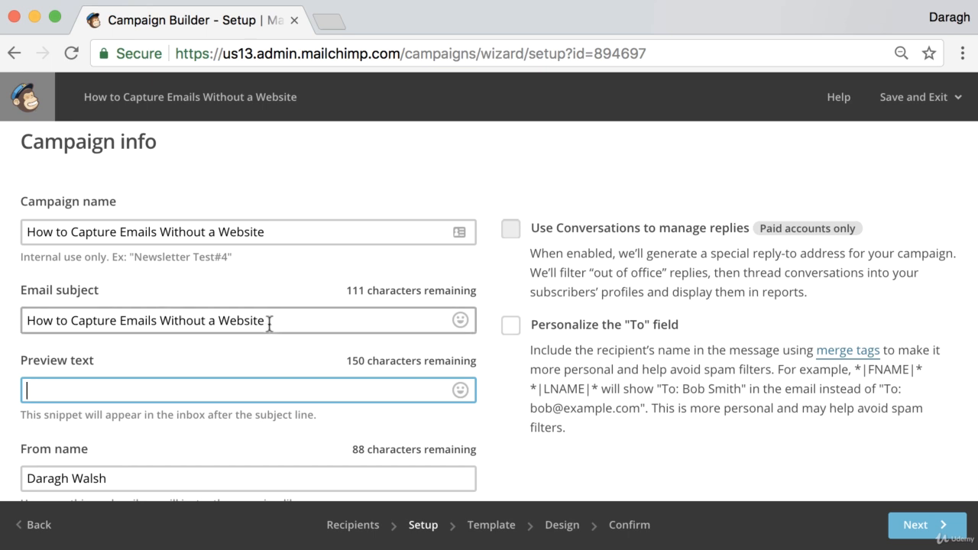
pyautogui.moveTo(268, 321); pyautogui.dragTo(15, 325)
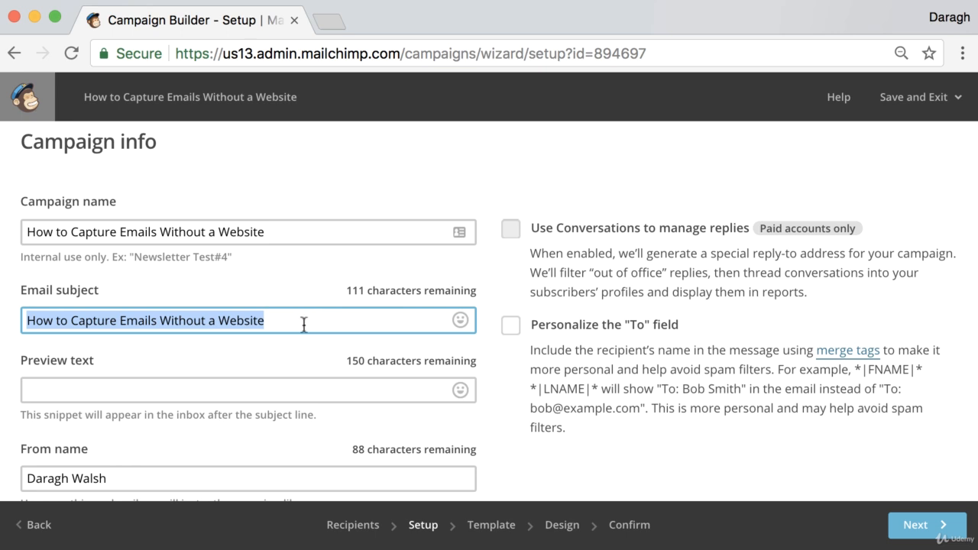
pyautogui.click(123, 385)
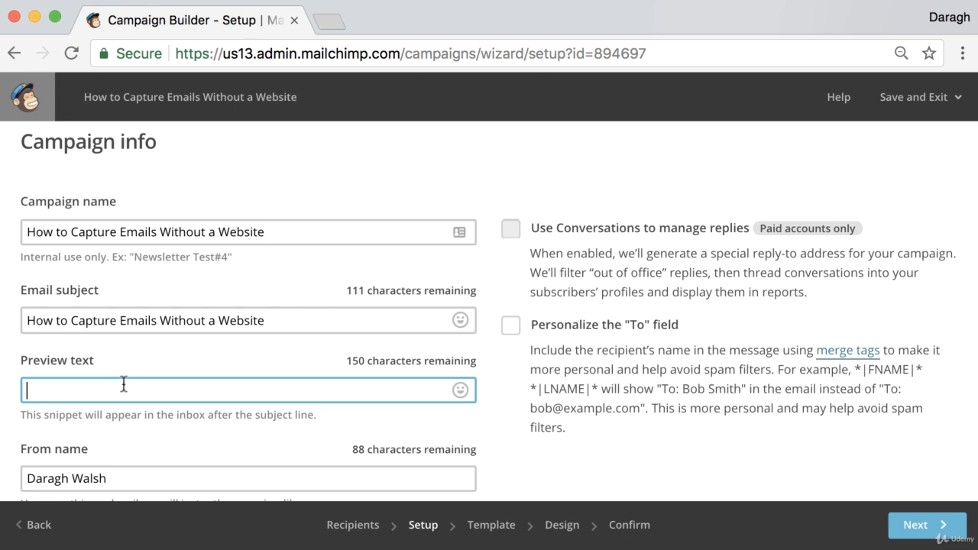
pyautogui.write('Learn a really sm')
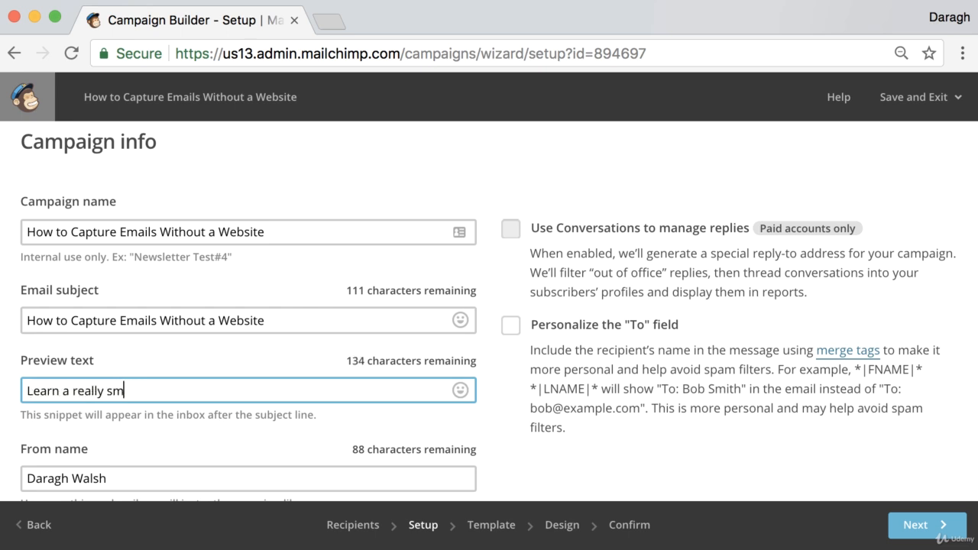
pyautogui.press('BackSpace')
pyautogui.write('imple way to captures')
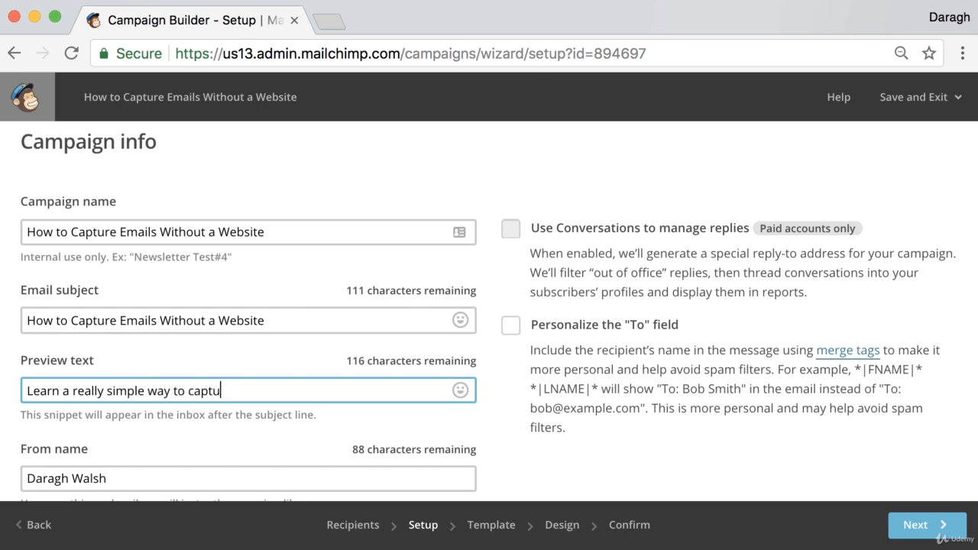
pyautogui.press('BackSpace')
pyautogui.press('BackSpace')
pyautogui.write('email withour w')
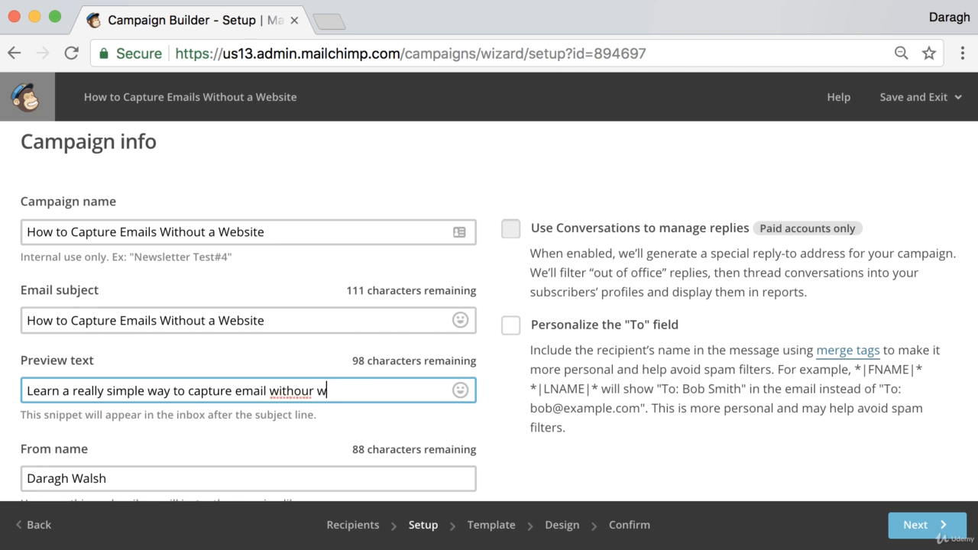
pyautogui.press('BackSpace')
pyautogui.press('BackSpace')
pyautogui.press('BackSpace')
pyautogui.write('t needing a ')
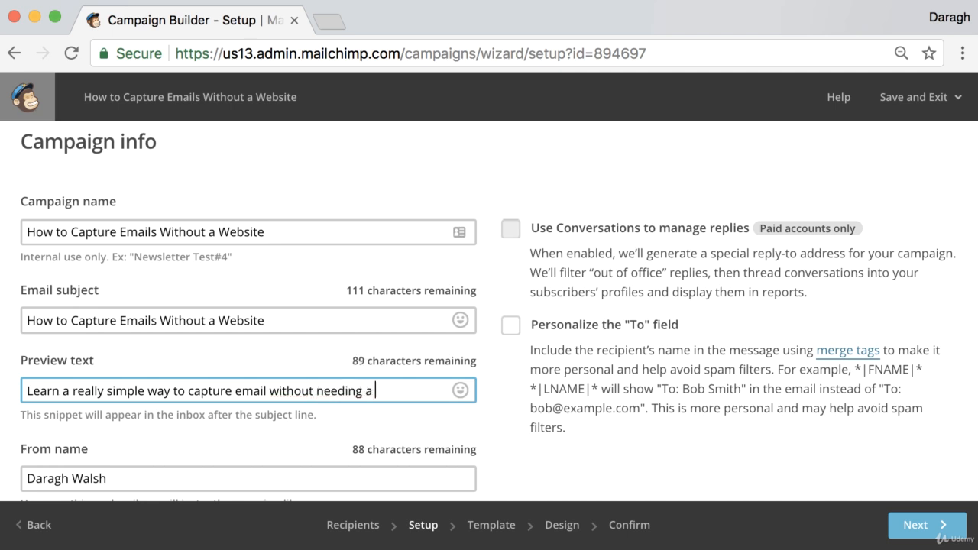
pyautogui.write('website')
# Review the campaign's sender details, campaign URL and tracking options, including Google Analytics link tracking
pyautogui.scroll(-3, 151, 392)
pyautogui.scroll(1, 151, 392)
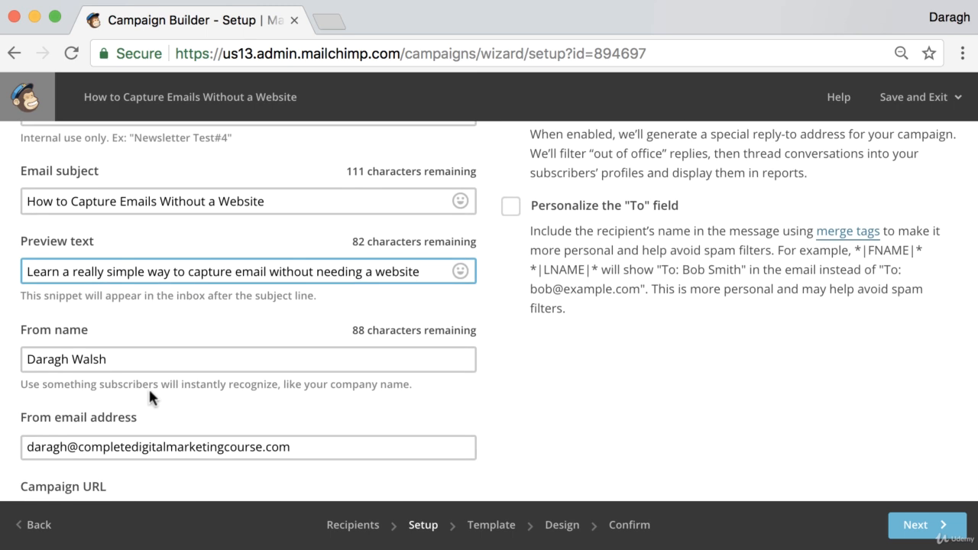
pyautogui.scroll(-1, 148, 388)
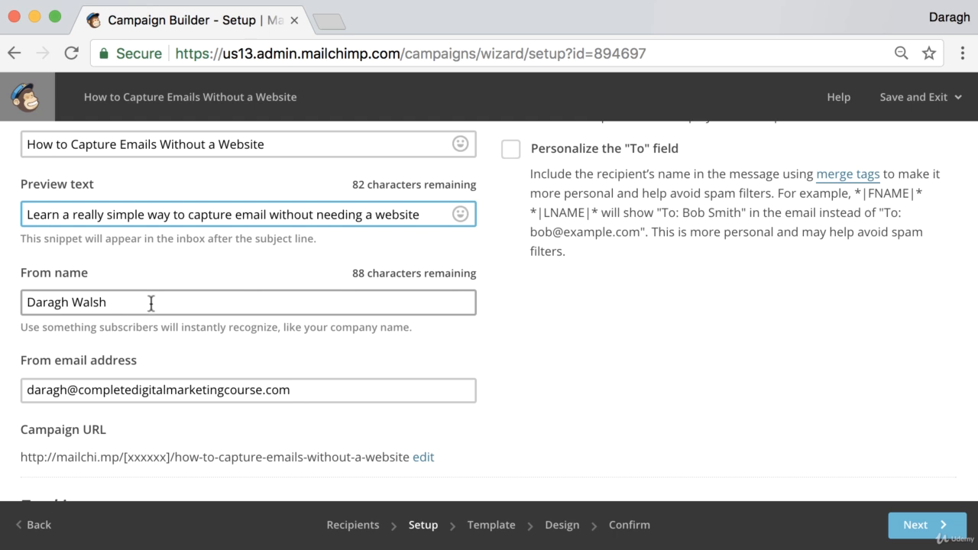
pyautogui.scroll(-2, 183, 313)
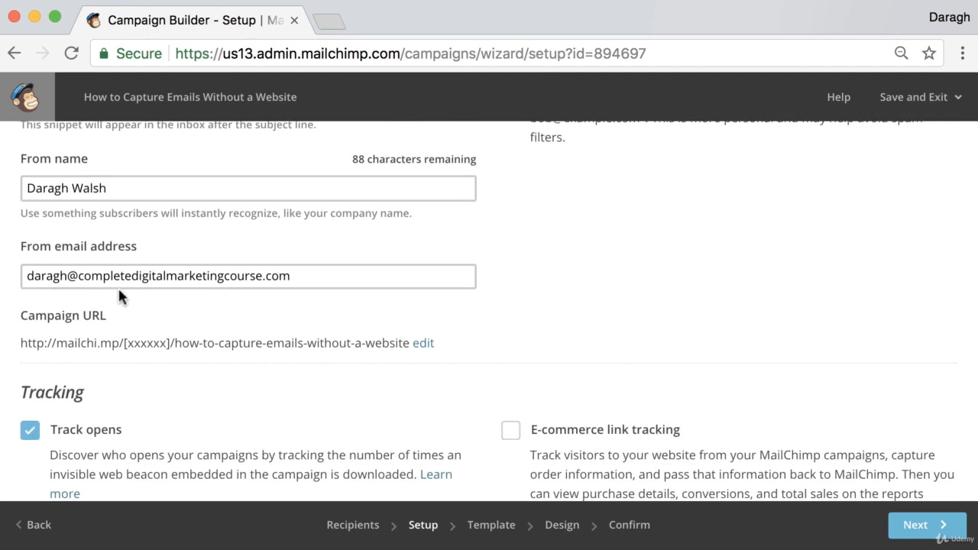
pyautogui.scroll(-4, 120, 289)
pyautogui.scroll(-2, 122, 290)
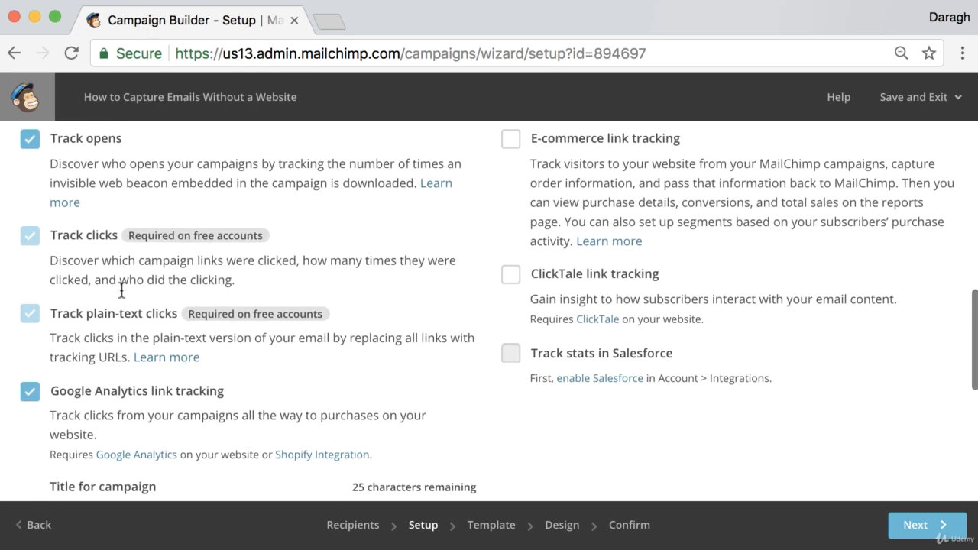
pyautogui.scroll(2, 120, 290)
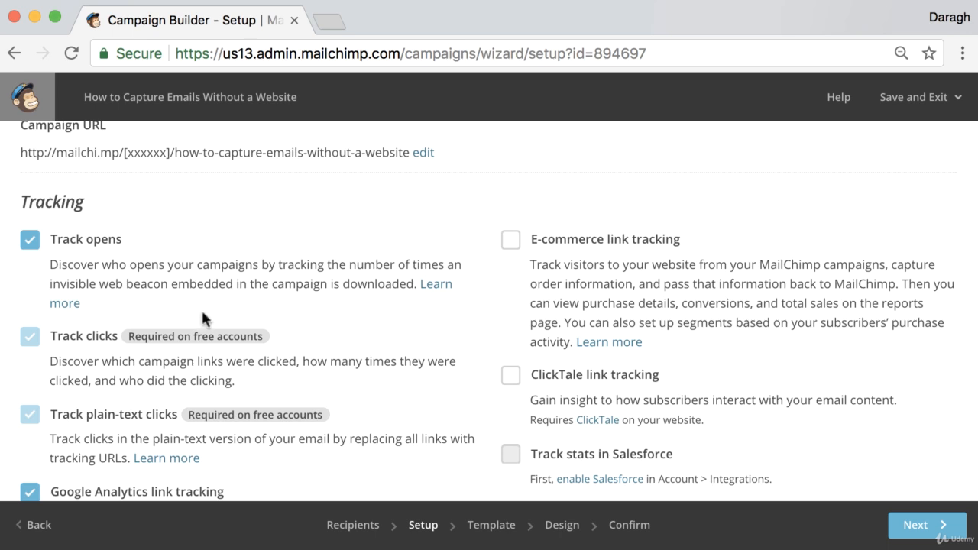
pyautogui.scroll(-3, 201, 319)
pyautogui.scroll(-3, 201, 317)
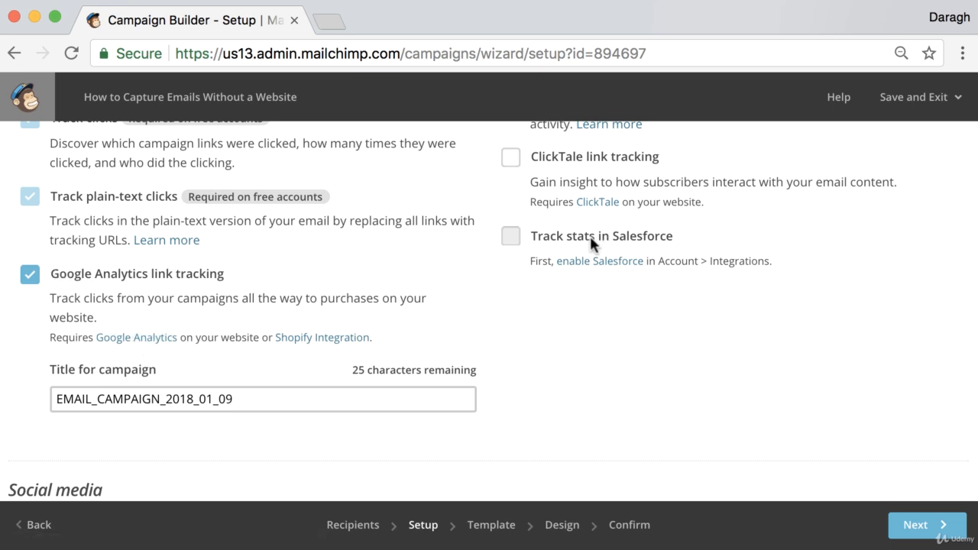
# Open the MailChimp dashboard in a separate browser tab, keeping the campaign setup open
pyautogui.rightClick(910, 101)
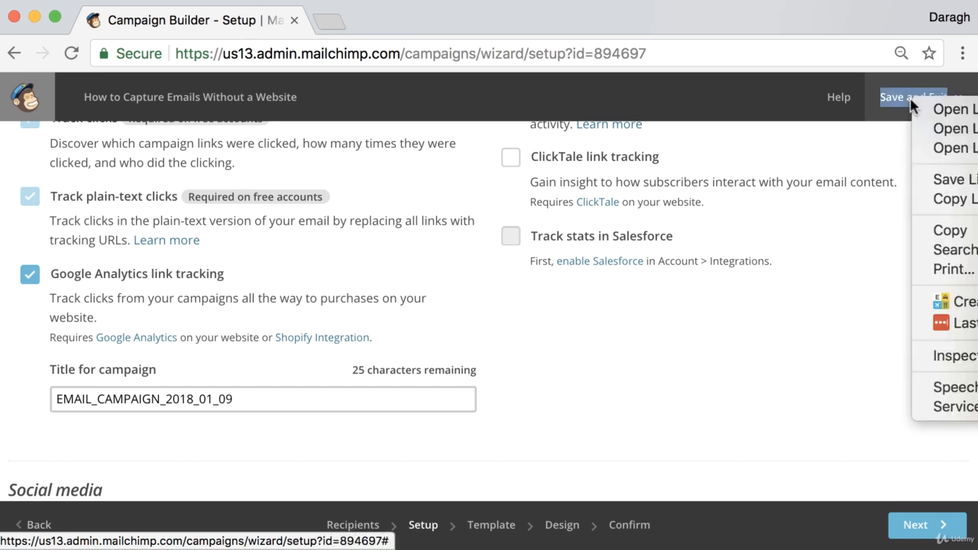
pyautogui.click(880, 151)
pyautogui.click(906, 111)
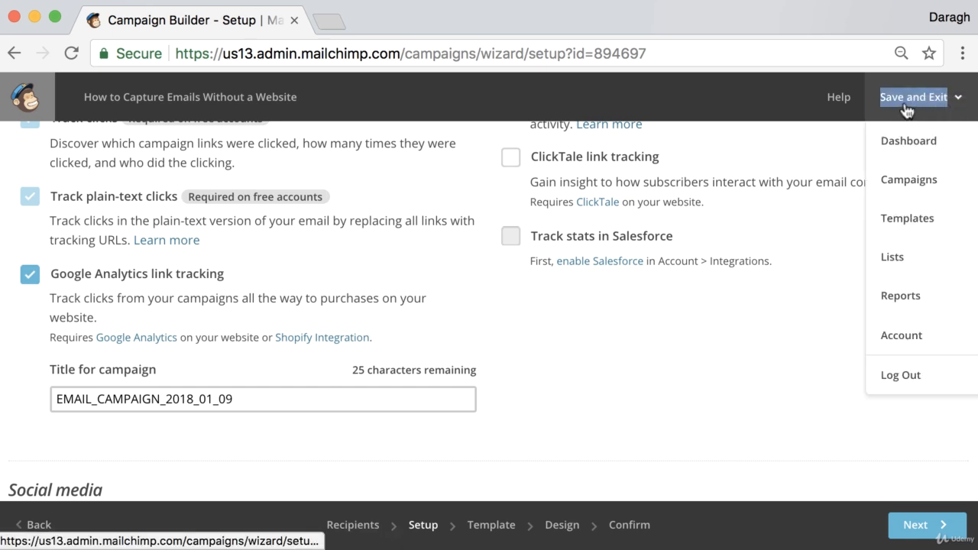
pyautogui.rightClick(908, 143)
pyautogui.click(920, 145)
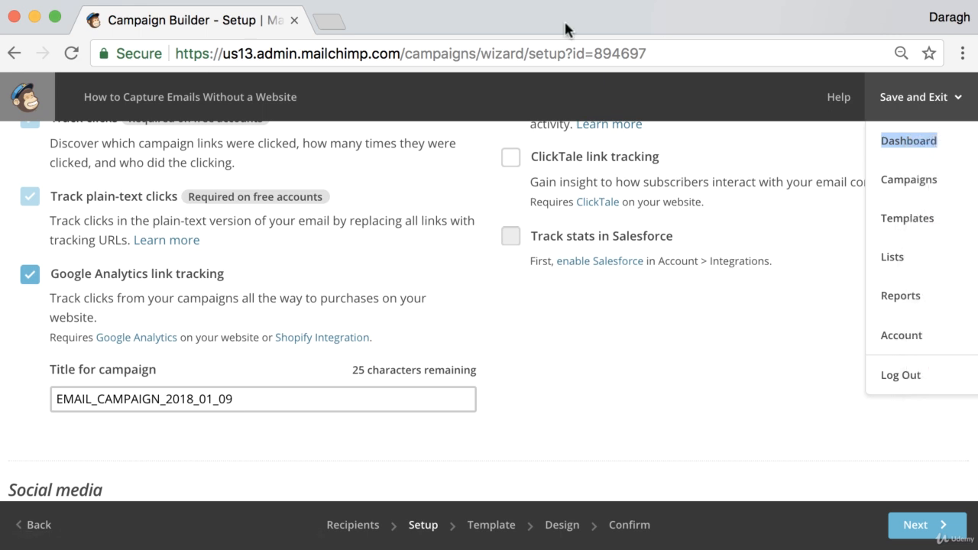
pyautogui.click(400, 20)
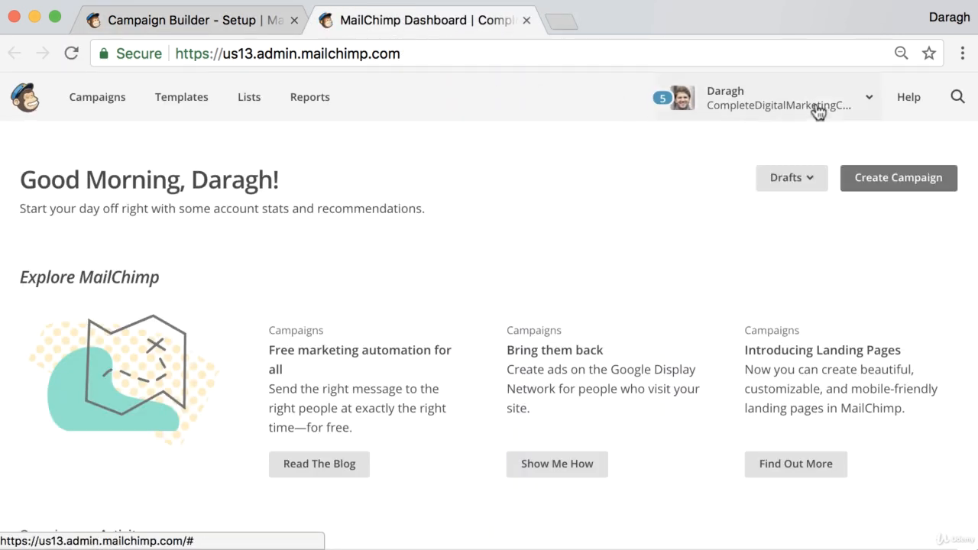
# Open the integrations page of the account settings
pyautogui.rightClick(850, 102)
pyautogui.click(804, 102)
pyautogui.click(805, 102)
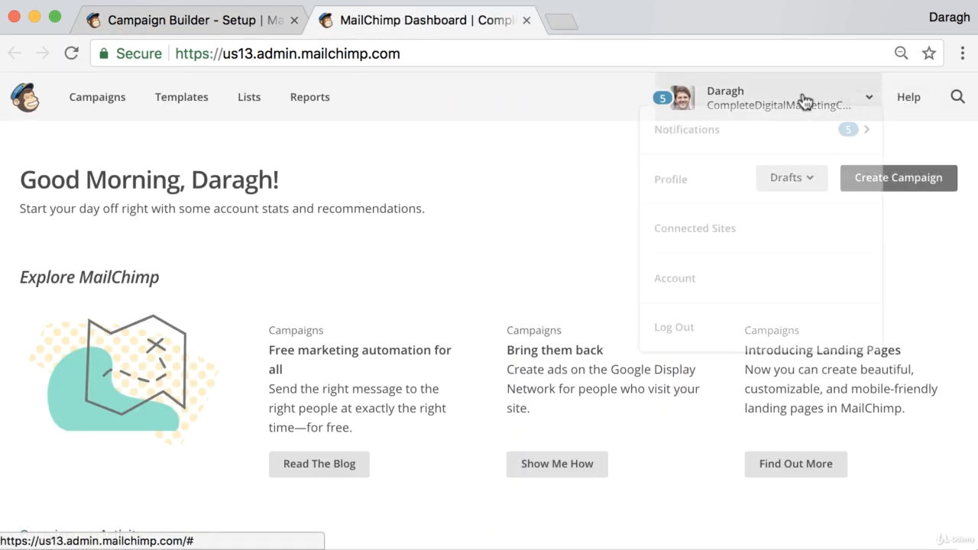
pyautogui.click(765, 299)
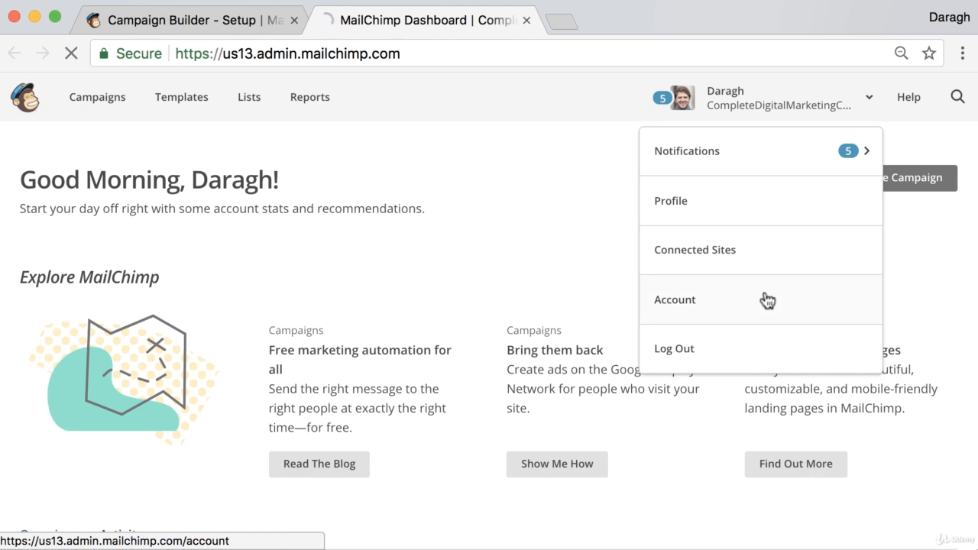
pyautogui.click(388, 267)
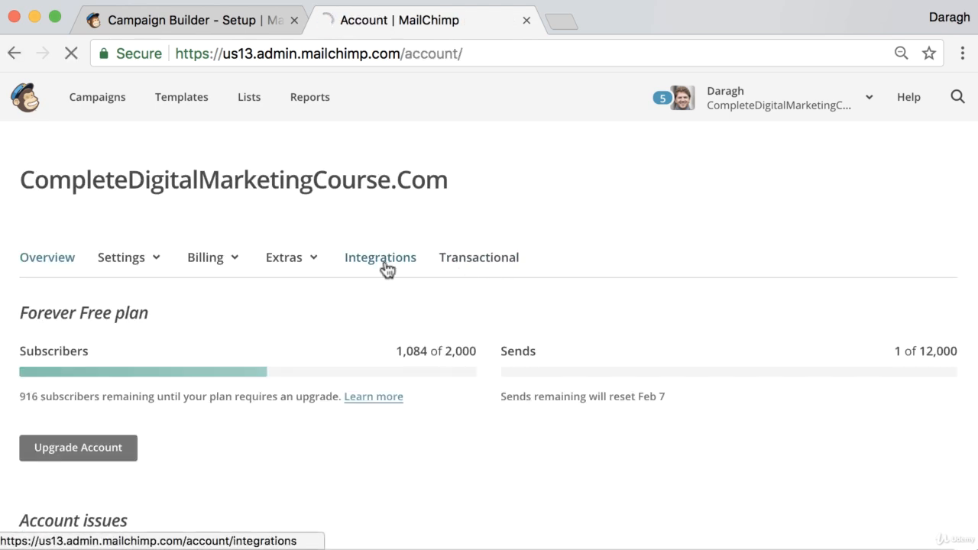
# Check the Google Analytics, Contacts and Docs entry among the integrations and return to the campaign setup
pyautogui.scroll(-10, 387, 263)
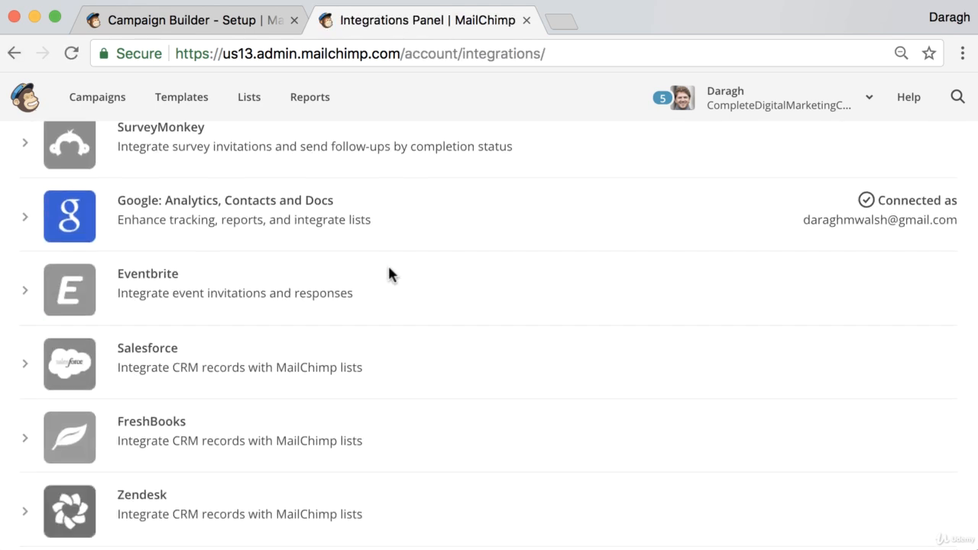
pyautogui.scroll(1, 387, 267)
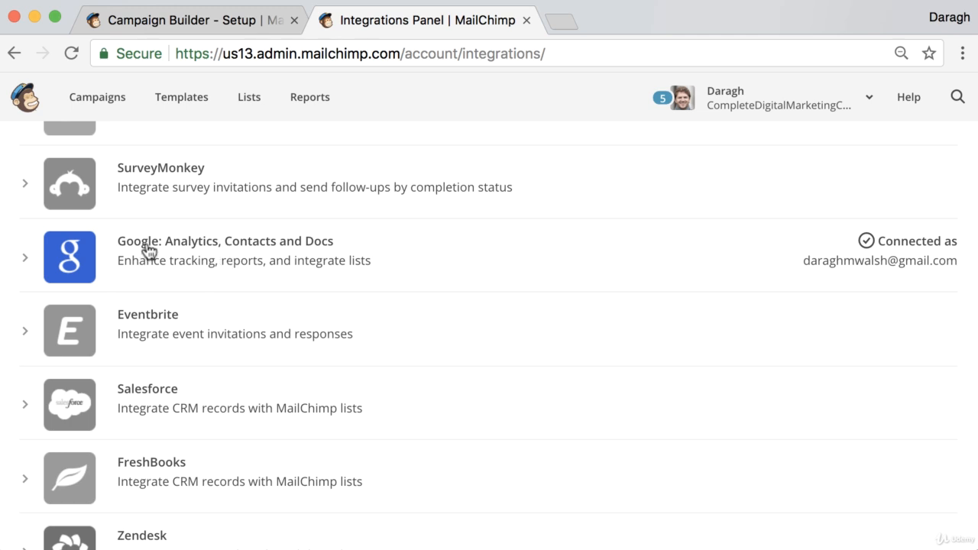
pyautogui.click(223, 23)
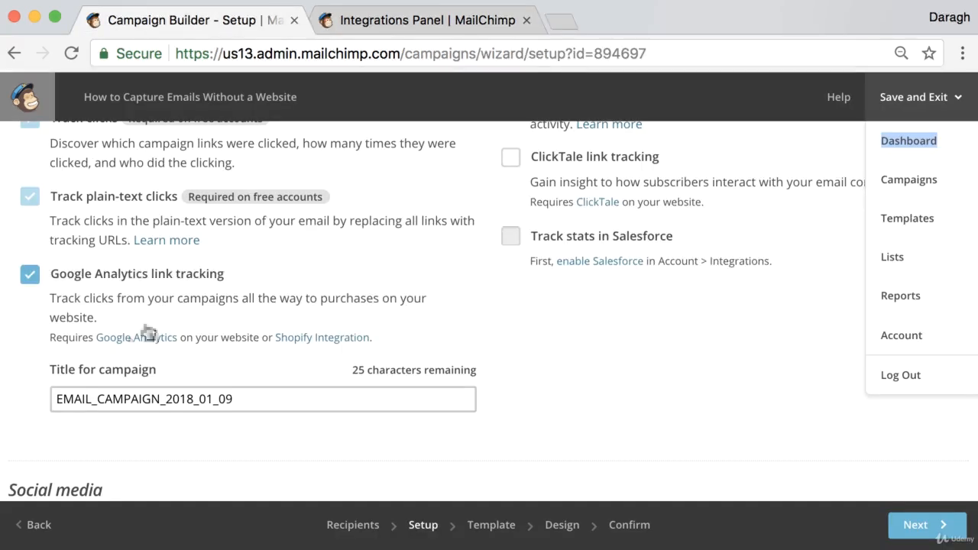
# Check the campaign title used for Google Analytics link tracking and continue to the template selection
pyautogui.click(159, 395)
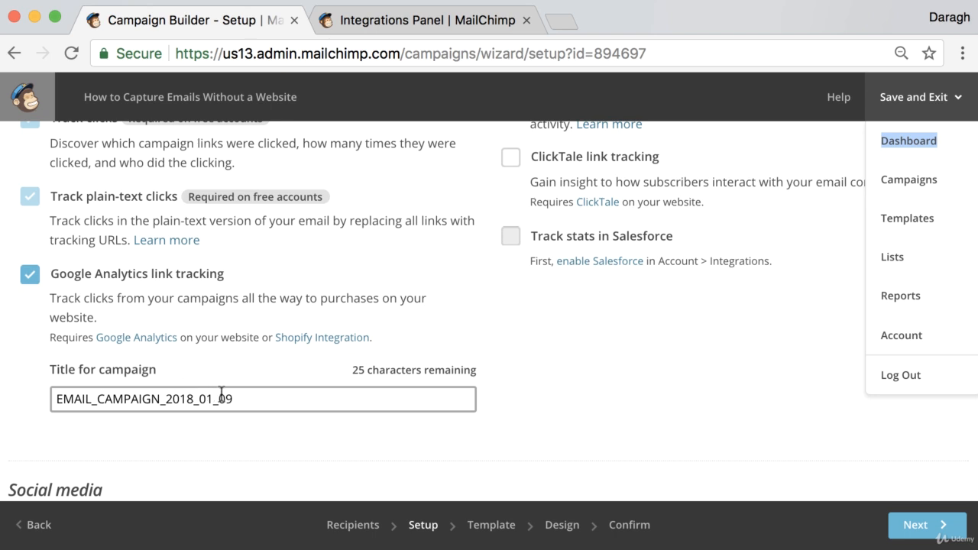
pyautogui.moveTo(233, 397); pyautogui.dragTo(33, 398)
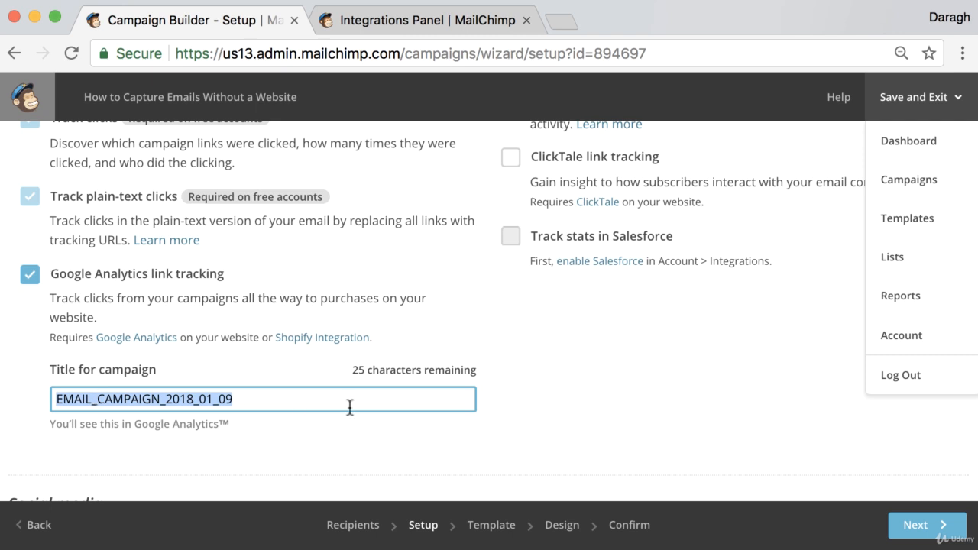
pyautogui.click(833, 450)
pyautogui.click(911, 521)
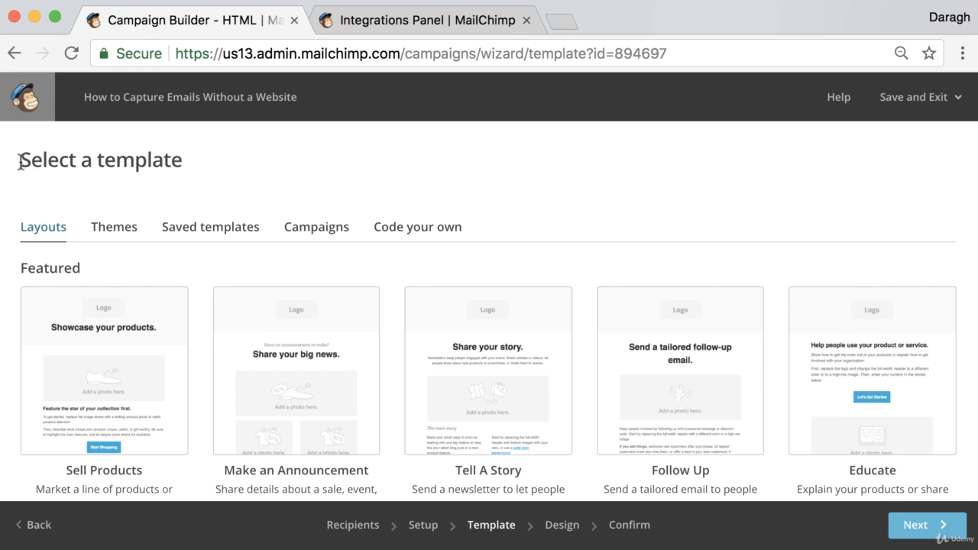
# Look through the featured and basic layouts and choose the Simple Text template for the campaign
pyautogui.moveTo(20, 160); pyautogui.dragTo(192, 163)
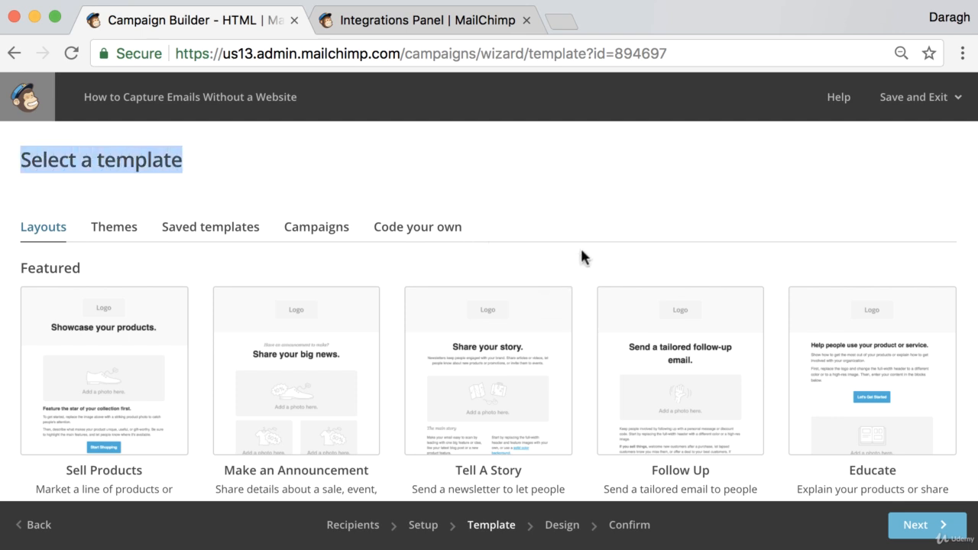
pyautogui.scroll(-5, 580, 256)
pyautogui.scroll(-6, 563, 269)
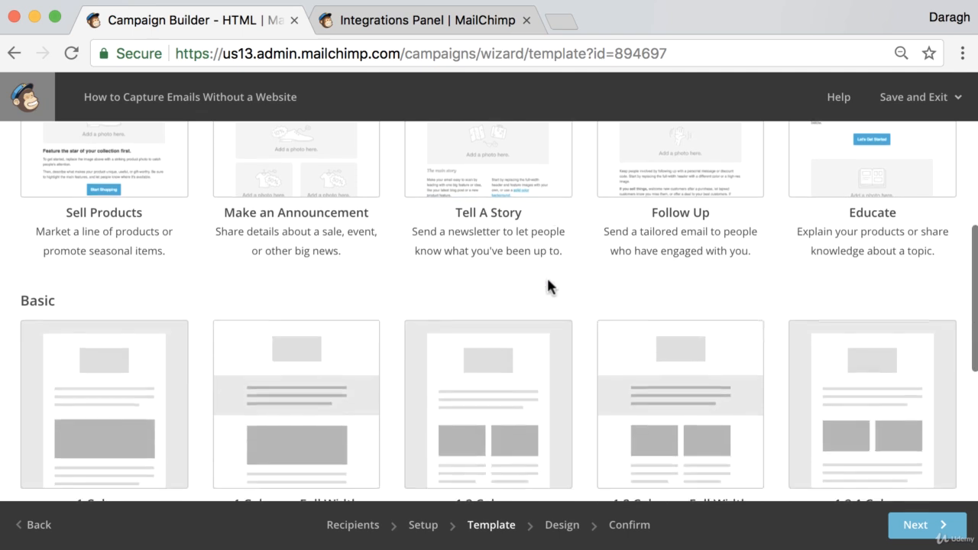
pyautogui.scroll(-5, 552, 283)
pyautogui.scroll(-1, 552, 288)
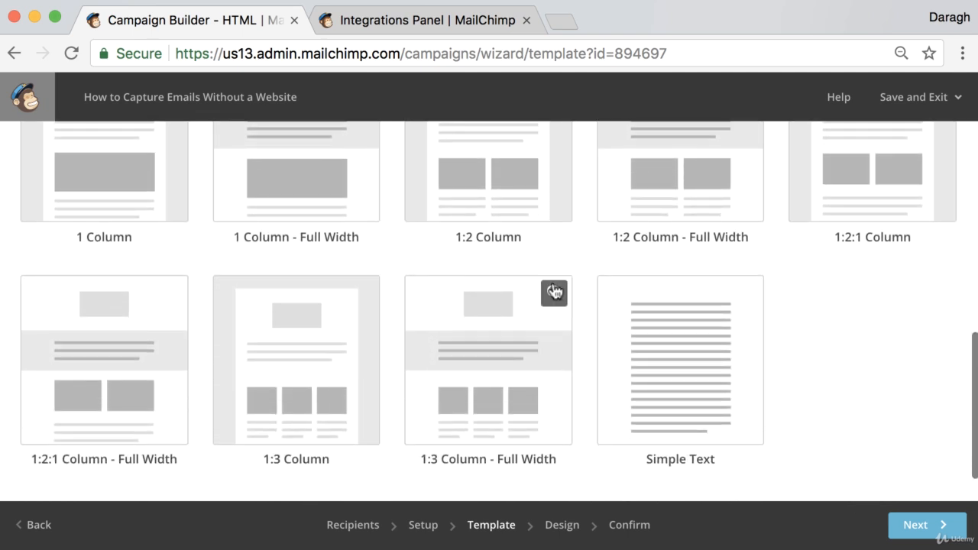
pyautogui.click(683, 360)
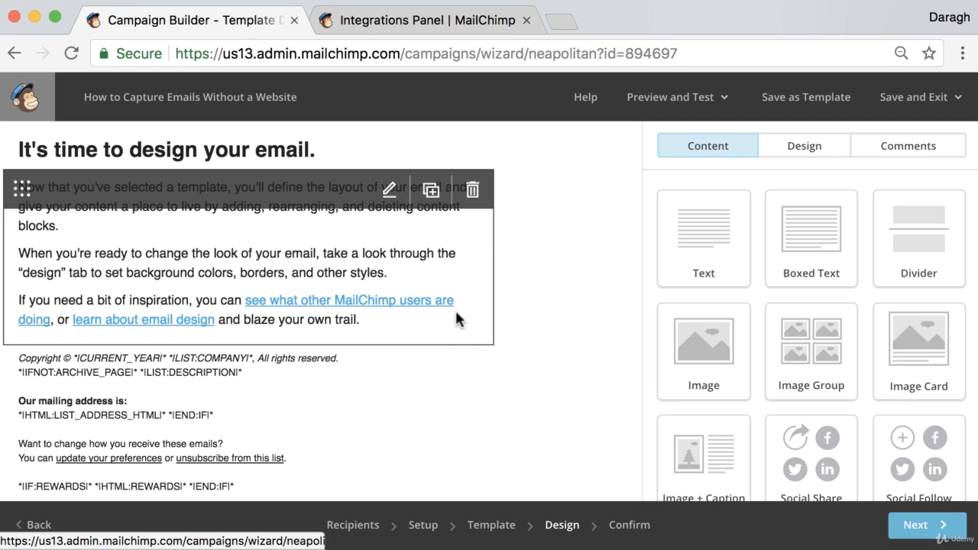
# Replace the email's placeholder heading with "Capture emails without needing a website"
pyautogui.click(273, 158)
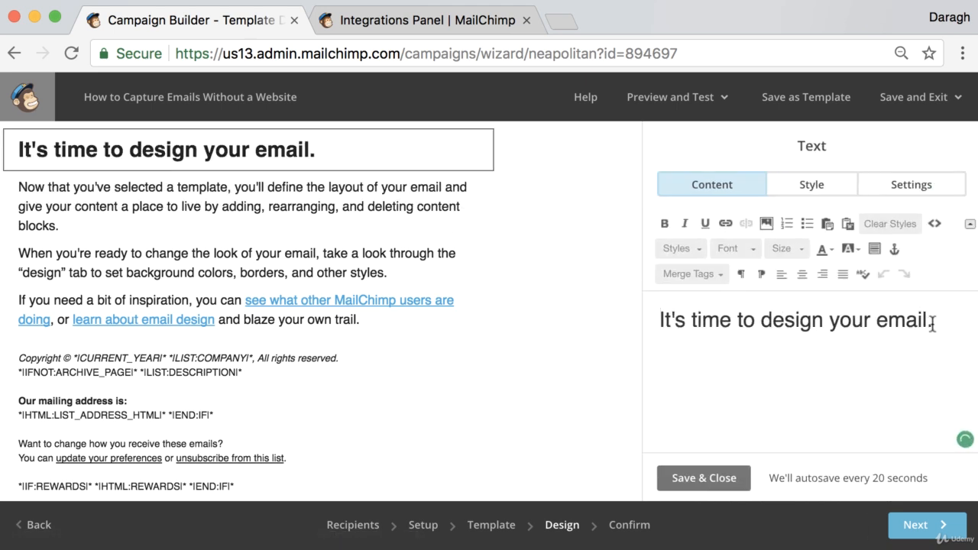
pyautogui.moveTo(932, 324); pyautogui.dragTo(648, 323)
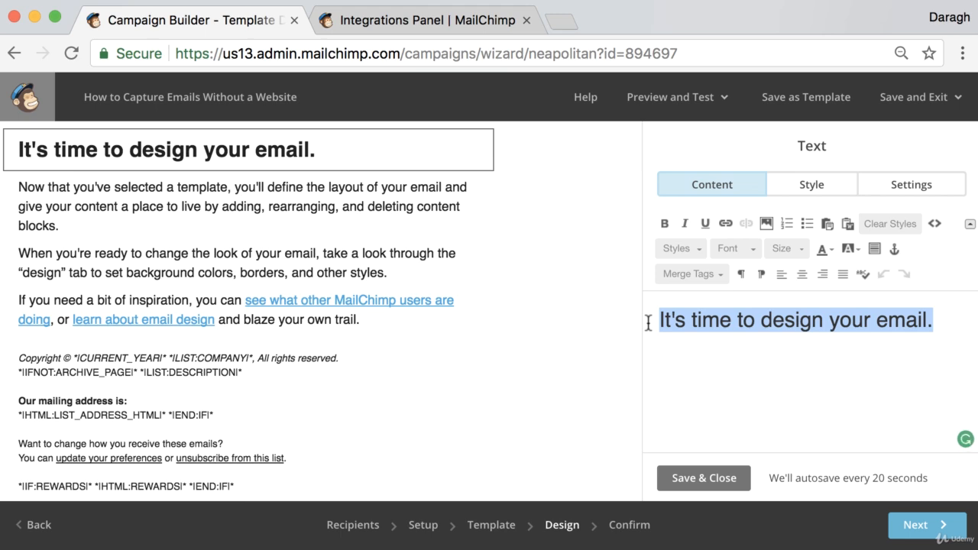
pyautogui.write('Capture emails without needing a website')
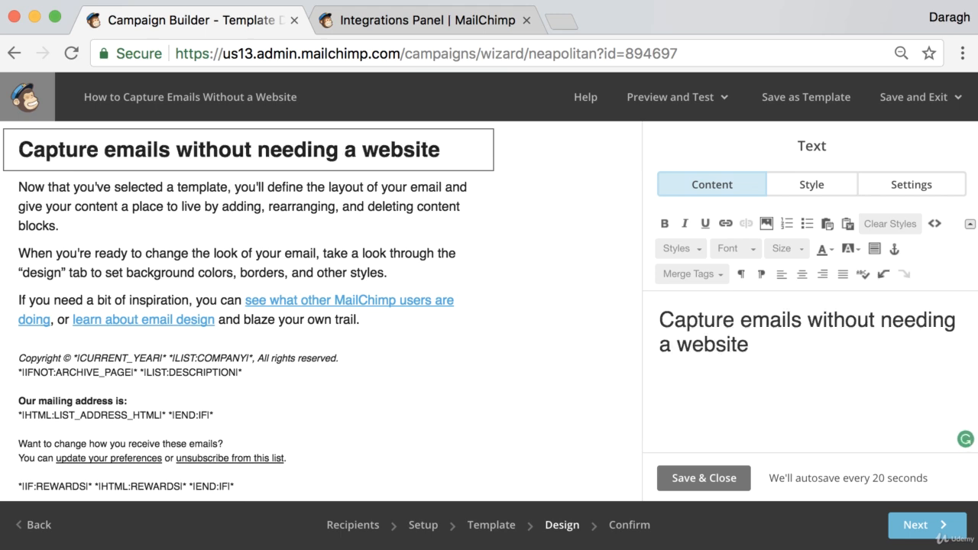
# Replace the body text with "Click below to learn how to set up a free landing page with Mailchimp so you can collect emails without needing a website."
pyautogui.click(480, 268)
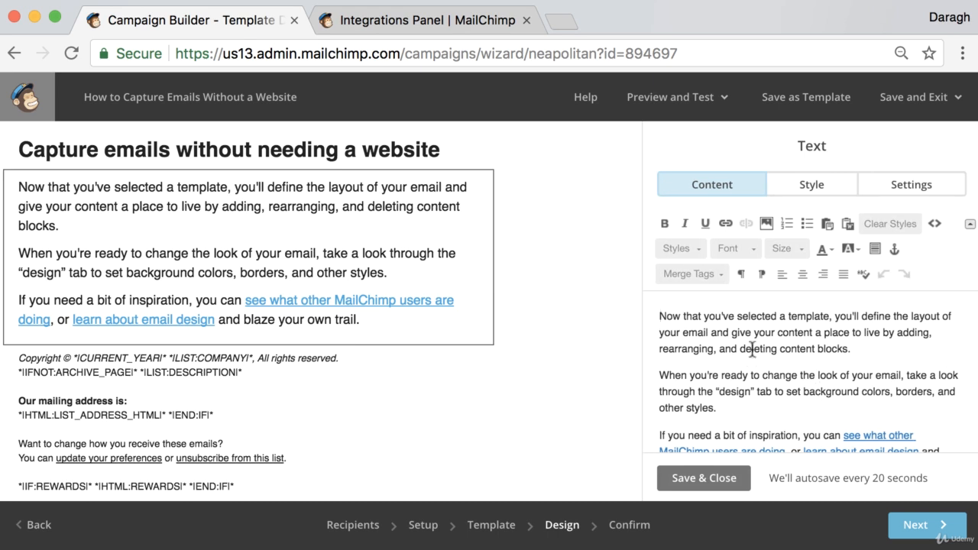
pyautogui.moveTo(661, 315); pyautogui.dragTo(888, 442)
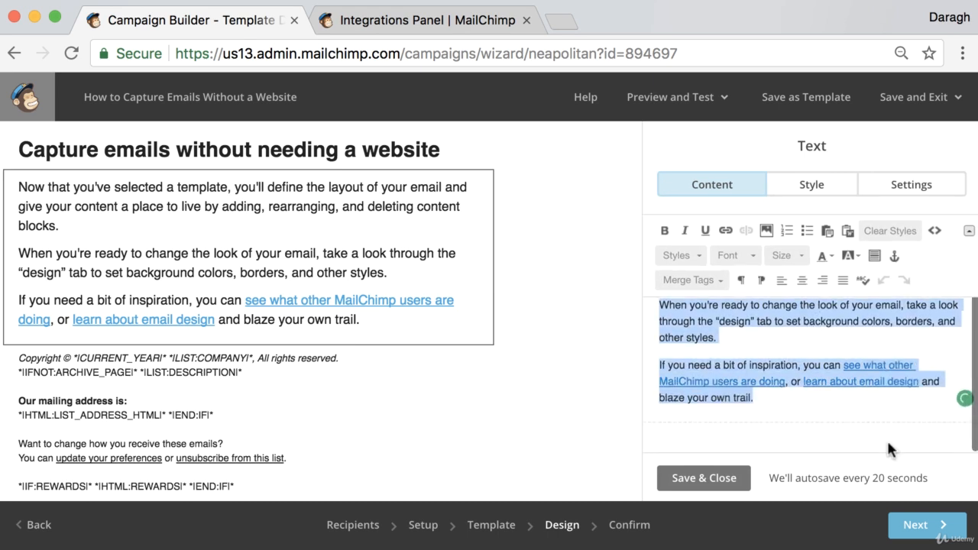
pyautogui.press('BackSpace')
pyautogui.write('Clic')
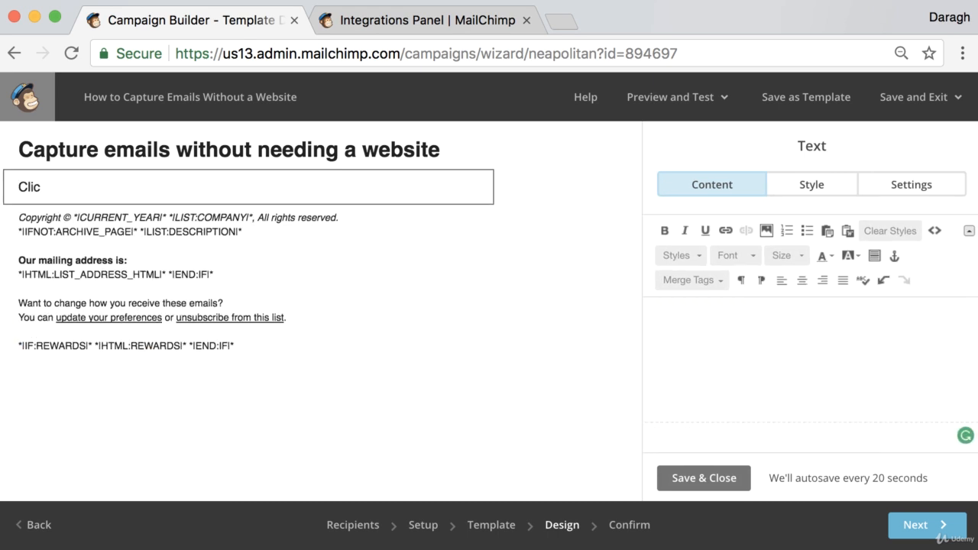
pyautogui.write('k below to learn how to')
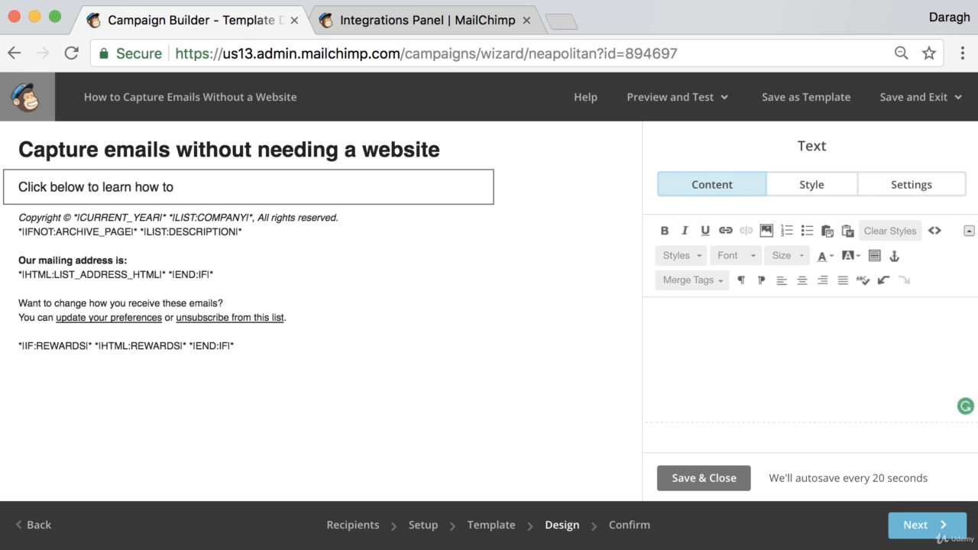
pyautogui.write('  set up')
pyautogui.press('BackSpace')
pyautogui.press('BackSpace')
pyautogui.press('BackSpace')
pyautogui.write('et up a free landing page with Mailchimp so you can collect emails without needing a website')
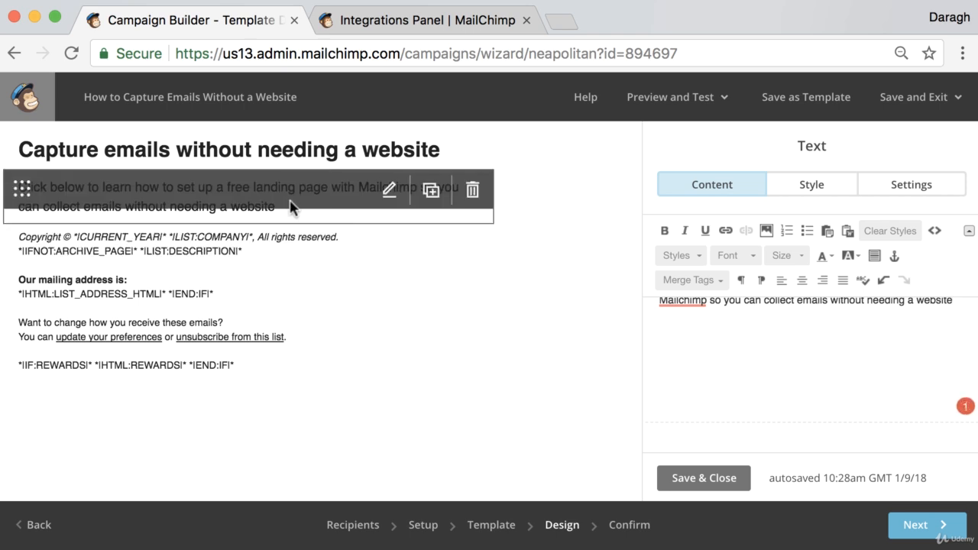
pyautogui.click(955, 305)
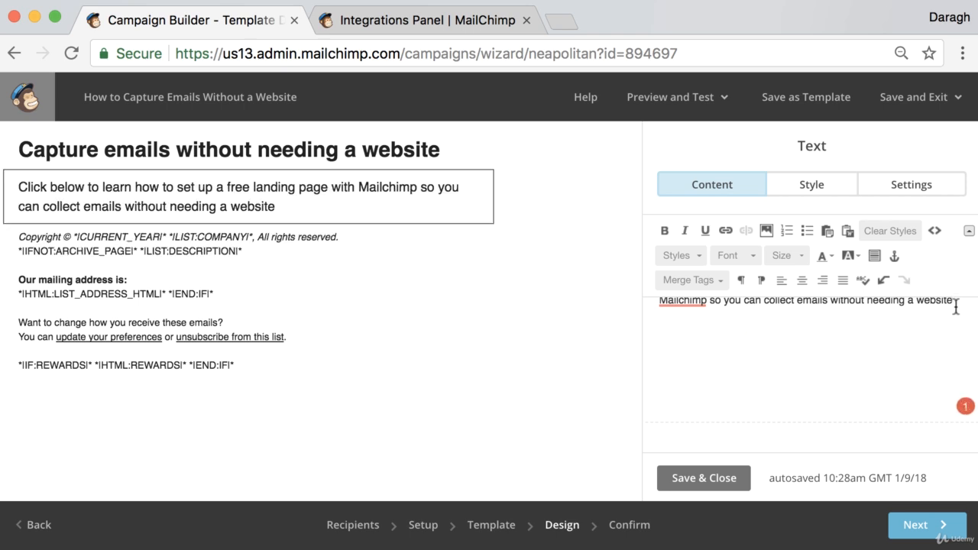
pyautogui.write('.')
pyautogui.press('Return')
pyautogui.press('Return')
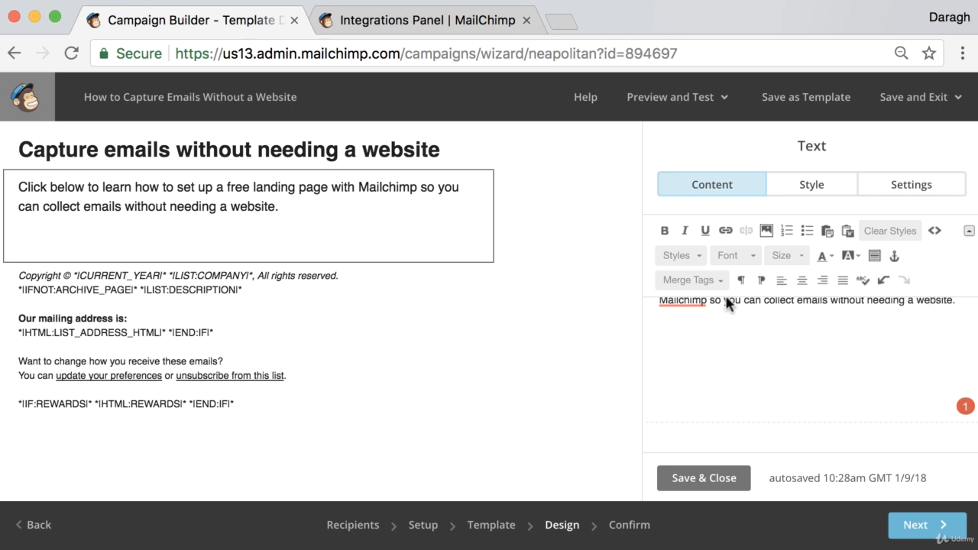
# Add the line "website.com/link" beneath the body paragraph
pyautogui.write('website.com/')
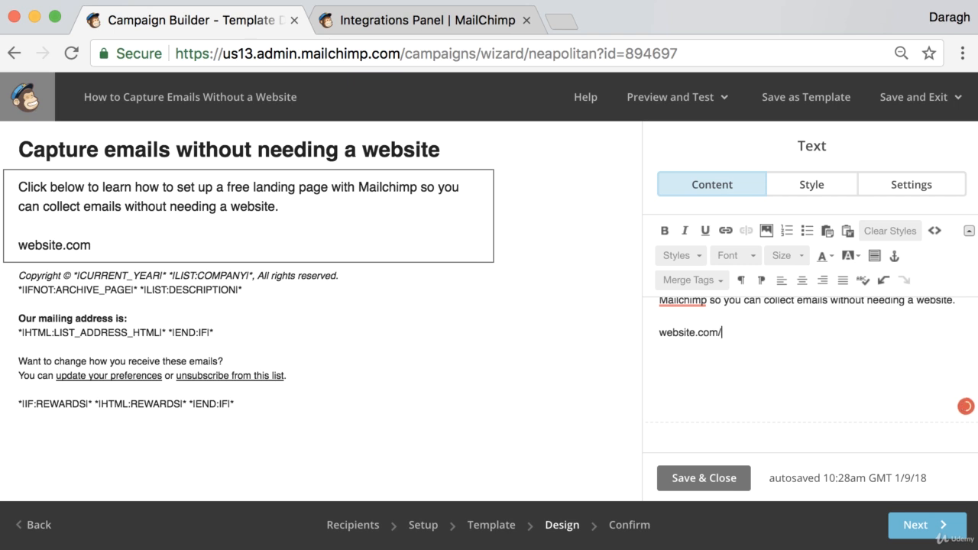
pyautogui.write('lnik')
pyautogui.moveTo(753, 334); pyautogui.dragTo(723, 334)
pyautogui.click(748, 331)
pyautogui.press('BackSpace')
pyautogui.write('link')
# Turn the line under the body paragraph into a hyperlink to the web address website.com/link and save the text block
pyautogui.moveTo(741, 332); pyautogui.dragTo(650, 331)
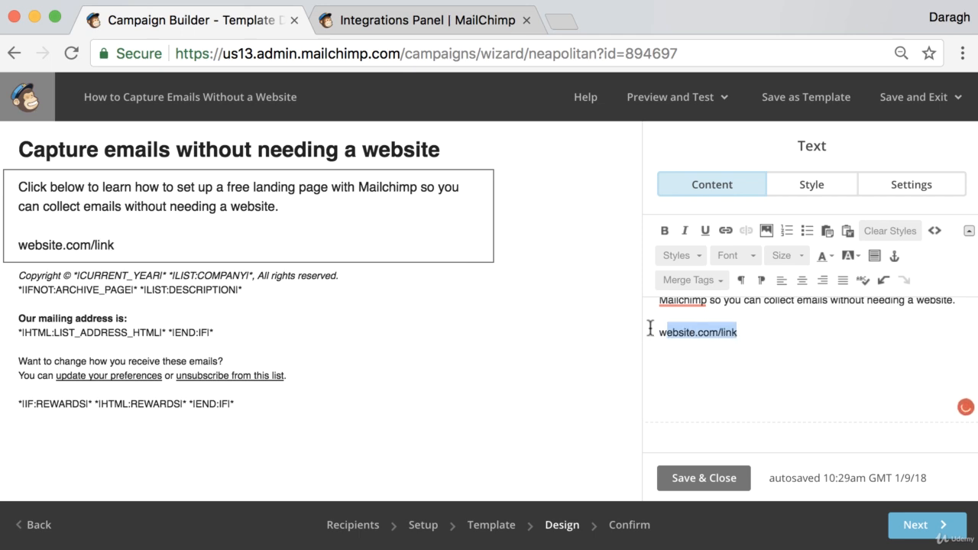
pyautogui.click(726, 230)
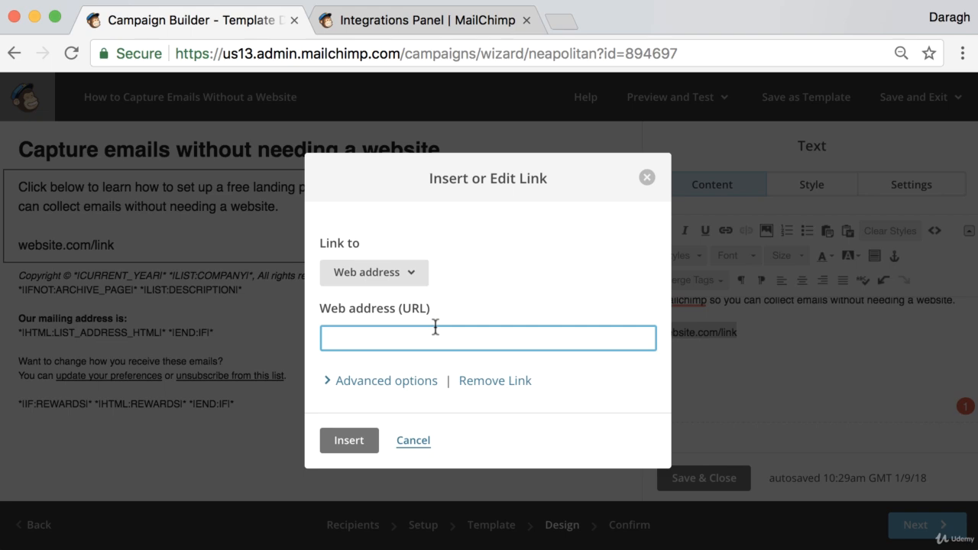
pyautogui.write('website.com')
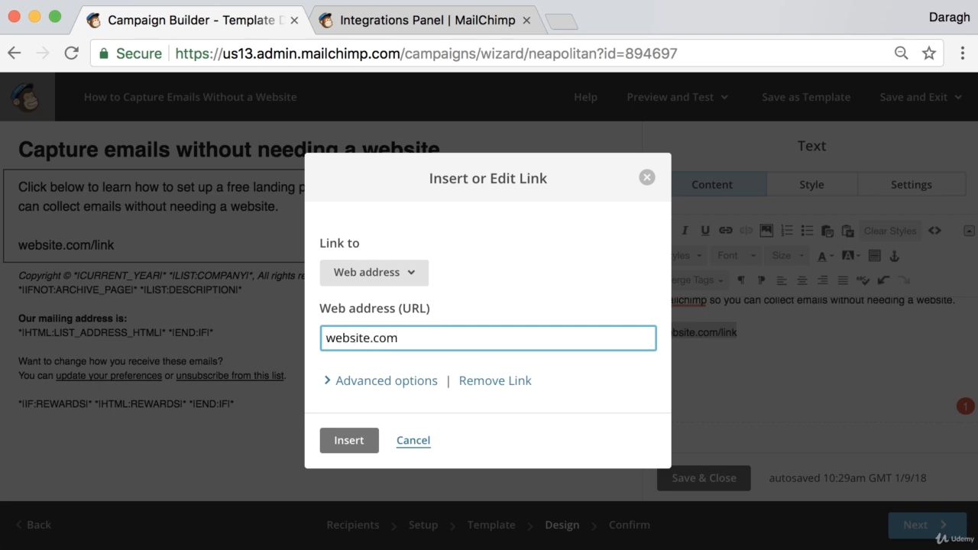
pyautogui.write('/link')
pyautogui.click(348, 440)
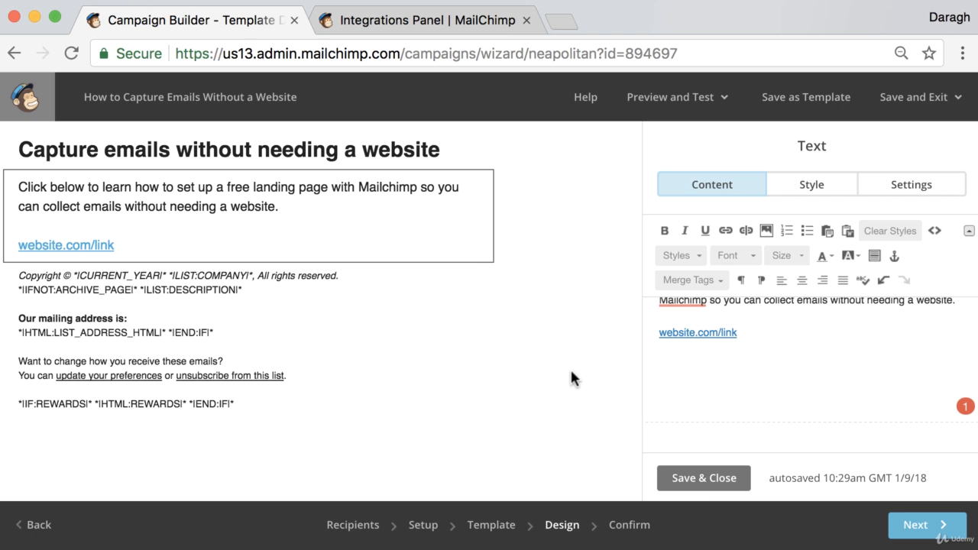
pyautogui.click(714, 478)
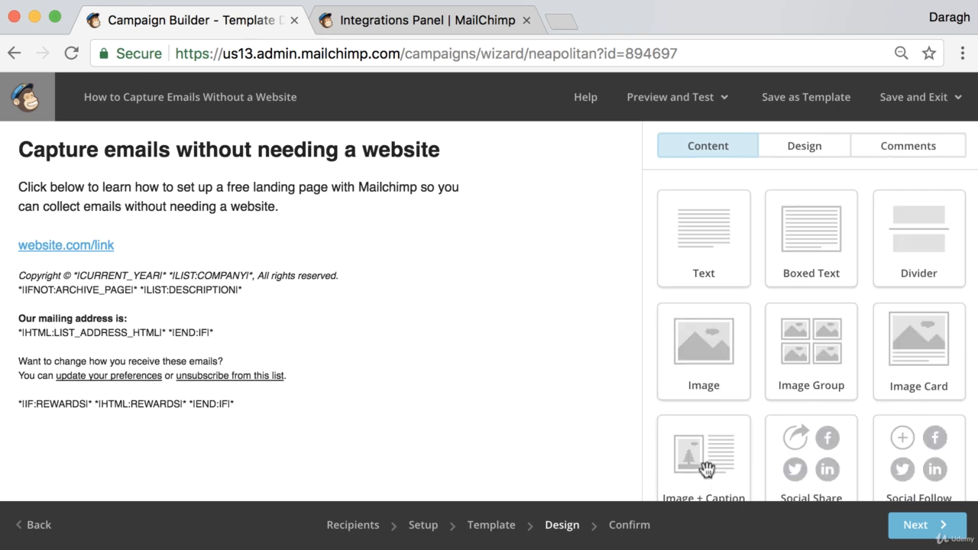
# Insert a button block between the body text and the footer, with the button text "Learn More"
pyautogui.scroll(-4, 811, 340)
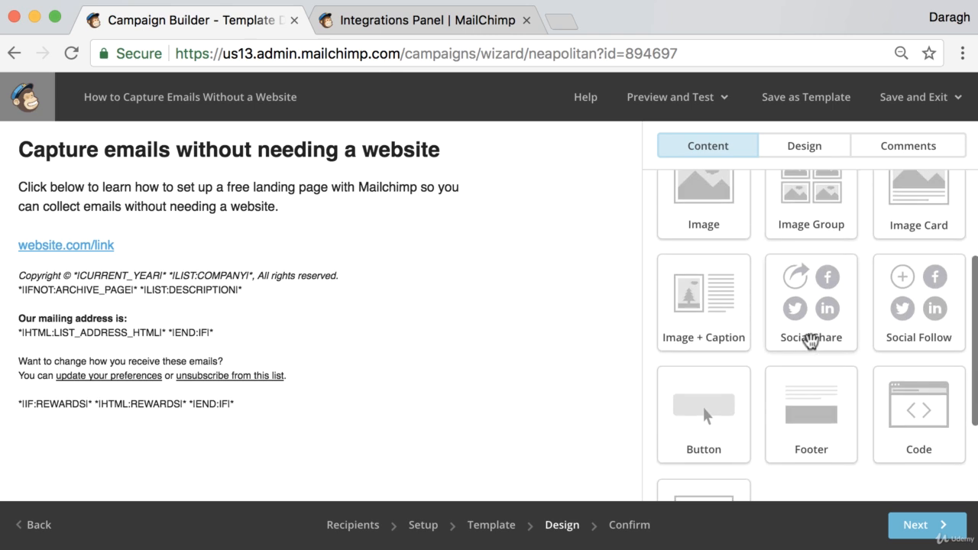
pyautogui.scroll(-2, 810, 341)
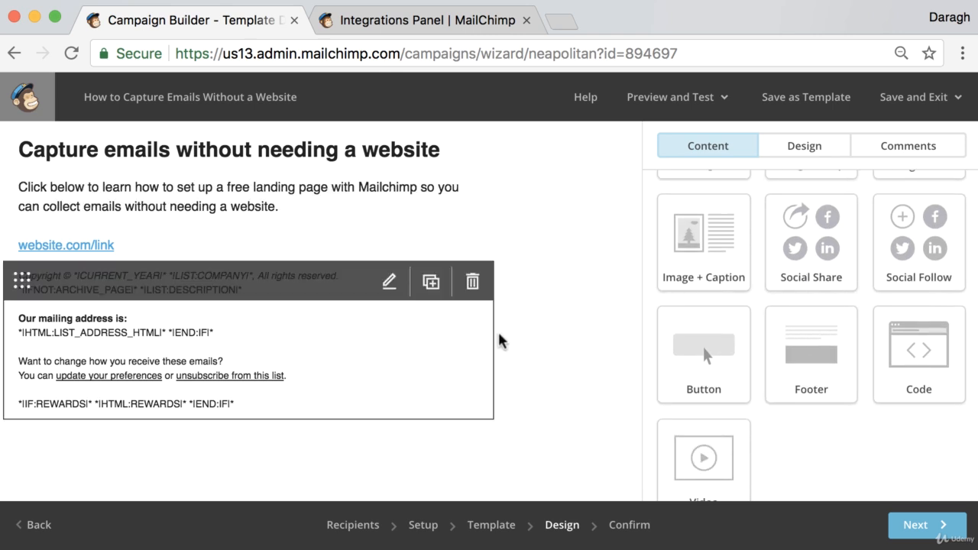
pyautogui.moveTo(703, 355); pyautogui.dragTo(295, 271)
pyautogui.moveTo(714, 248); pyautogui.dragTo(643, 247)
pyautogui.write('Learn More')
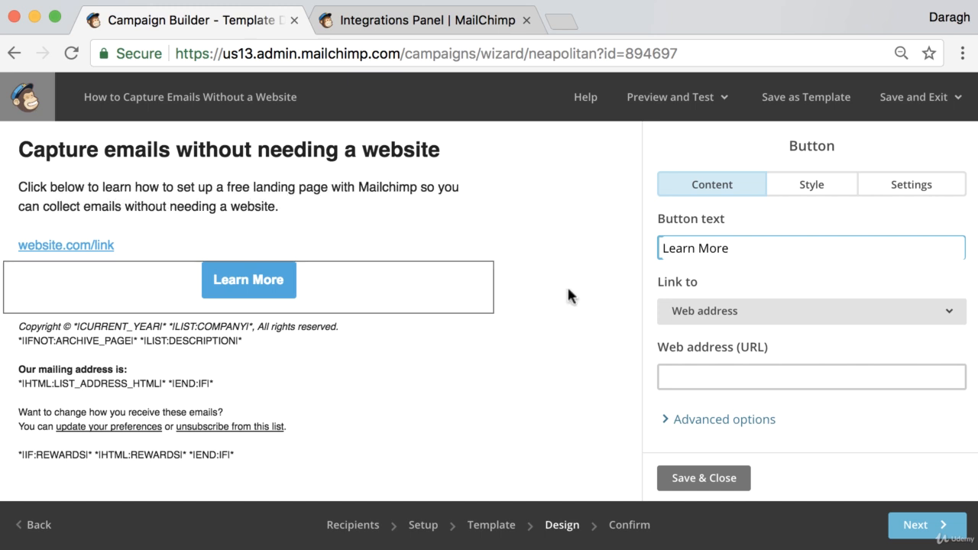
# Set the Learn More button's web address to website.com/link and save the button block
pyautogui.click(712, 368)
pyautogui.write('webs')
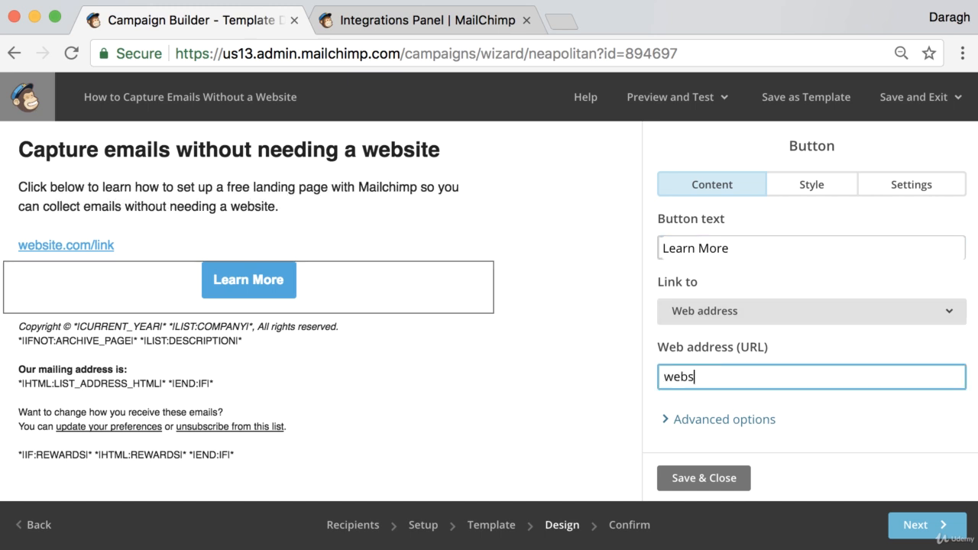
pyautogui.write('ite.cin')
pyautogui.press('BackSpace')
pyautogui.press('BackSpace')
pyautogui.write('in')
pyautogui.press('BackSpace')
pyautogui.press('BackSpace')
pyautogui.write('om/lile')
pyautogui.press('BackSpace')
pyautogui.press('BackSpace')
pyautogui.write('nk')
pyautogui.click(703, 477)
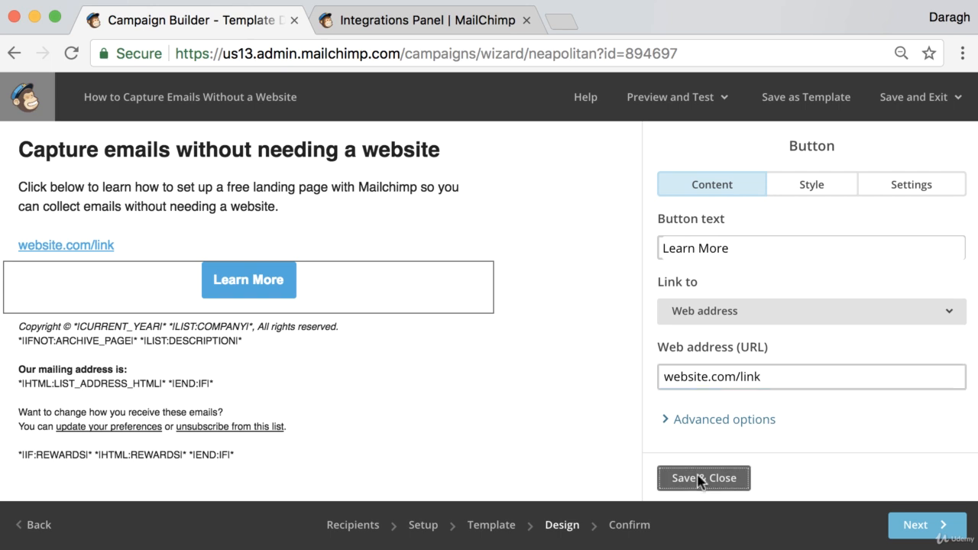
# Delete the website.com/link hyperlink line from the body text block above the button and save the block
pyautogui.click(275, 231)
pyautogui.moveTo(753, 365); pyautogui.dragTo(643, 364)
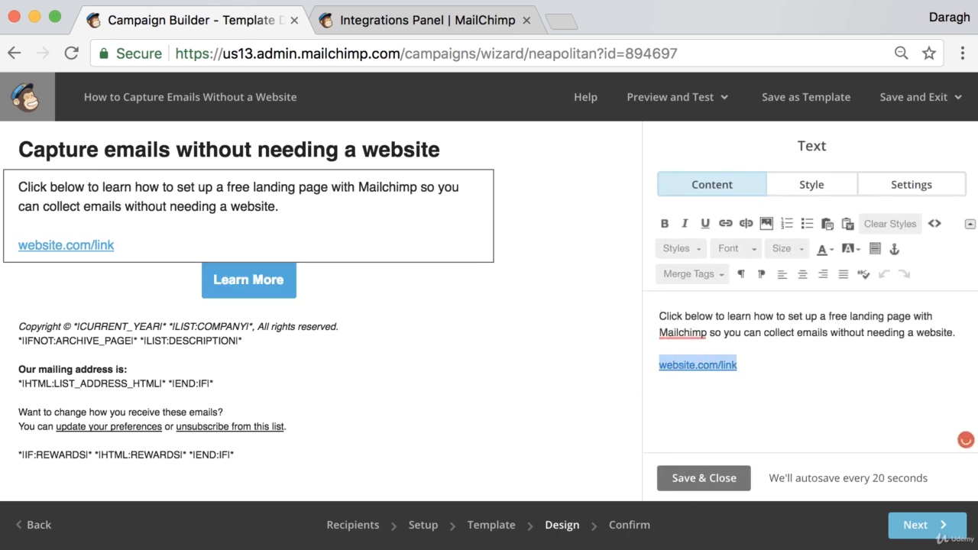
pyautogui.press('BackSpace')
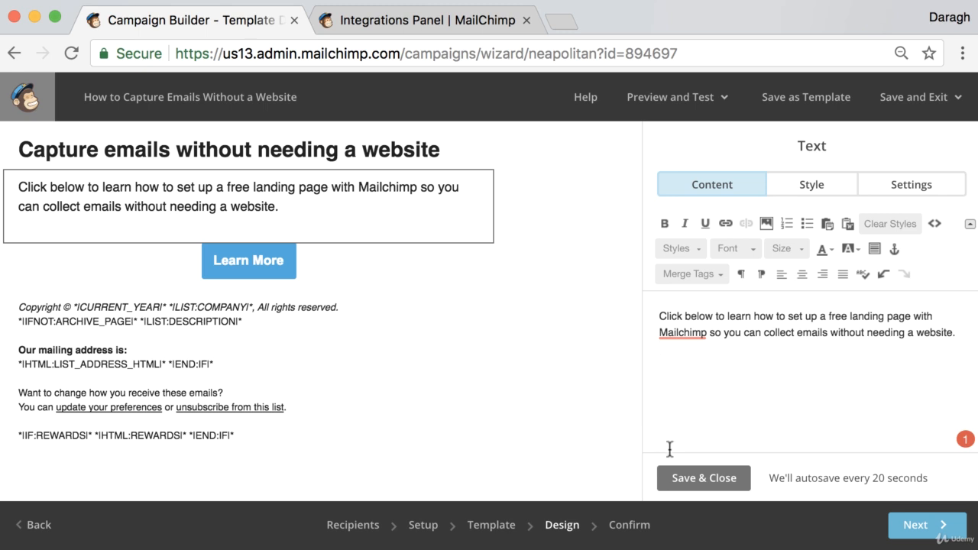
pyautogui.click(718, 478)
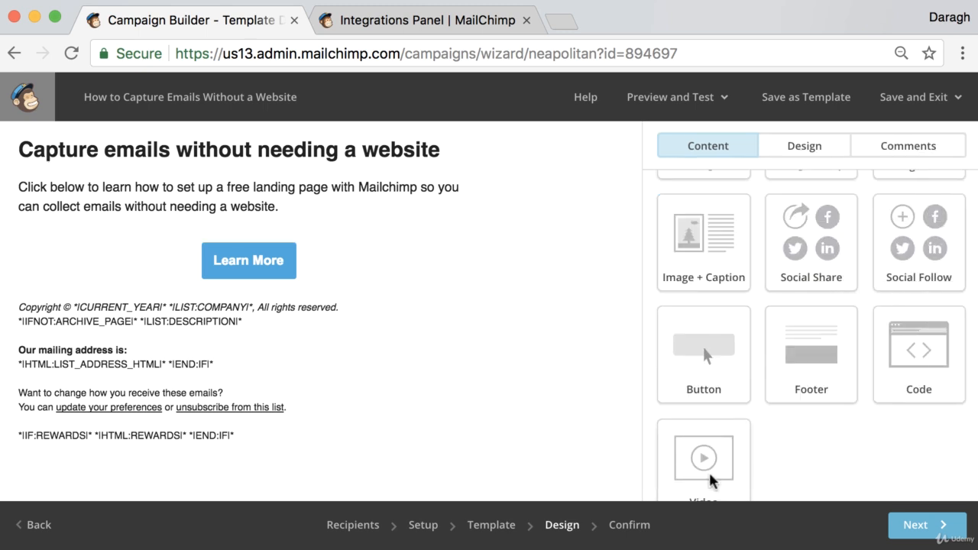
# Continue to the confirmation stage and review the pre-delivery checklist of the campaign
pyautogui.click(913, 525)
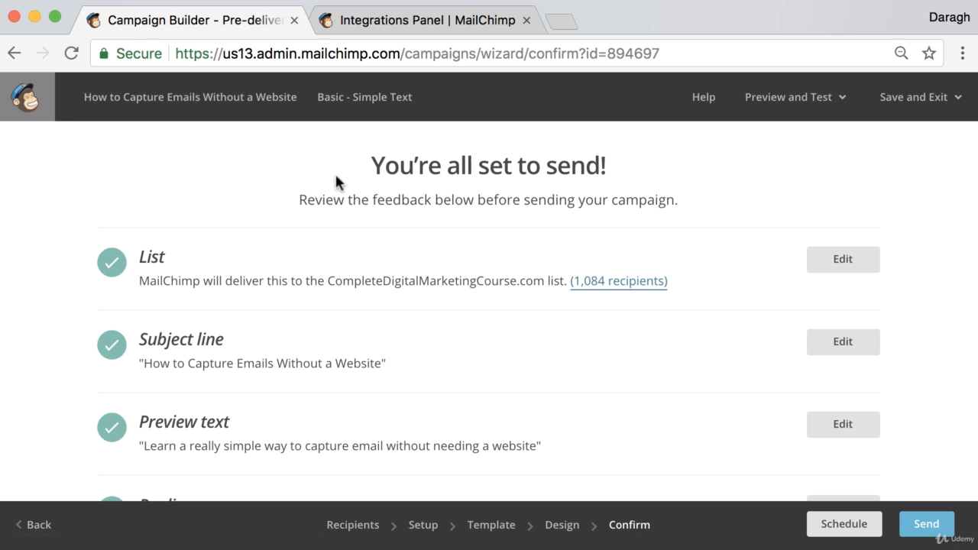
pyautogui.moveTo(371, 162); pyautogui.dragTo(654, 170)
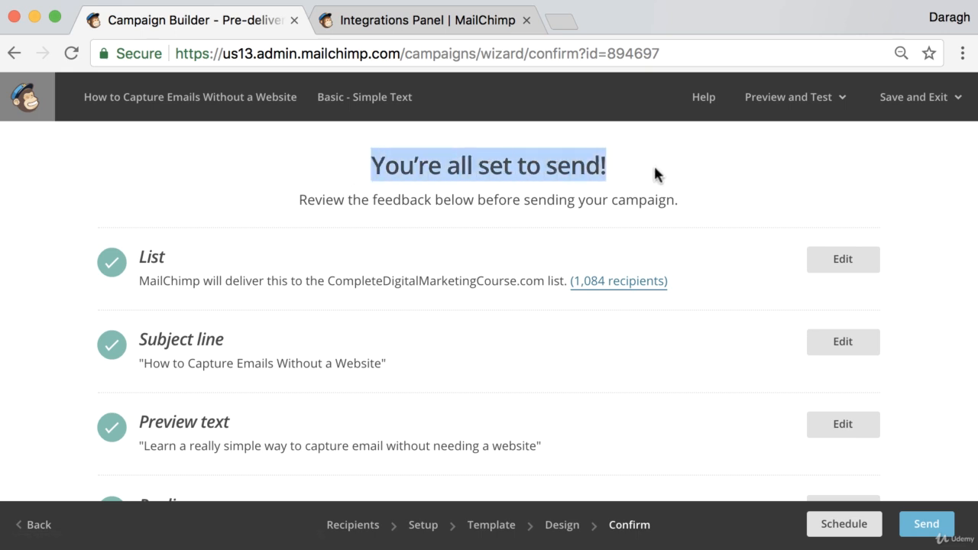
pyautogui.scroll(-5, 398, 291)
pyautogui.scroll(4, 335, 296)
pyautogui.scroll(1, 336, 295)
# Close the browser tab holding the integrations page and return to the campaign's pre-delivery checklist
pyautogui.click(526, 21)
pyautogui.click(769, 168)
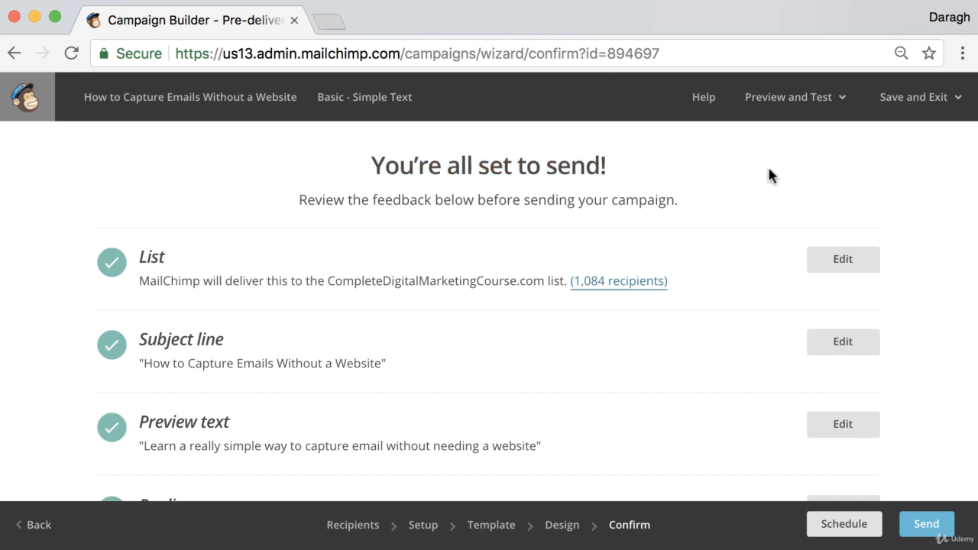
pyautogui.scroll(-1, 768, 168)
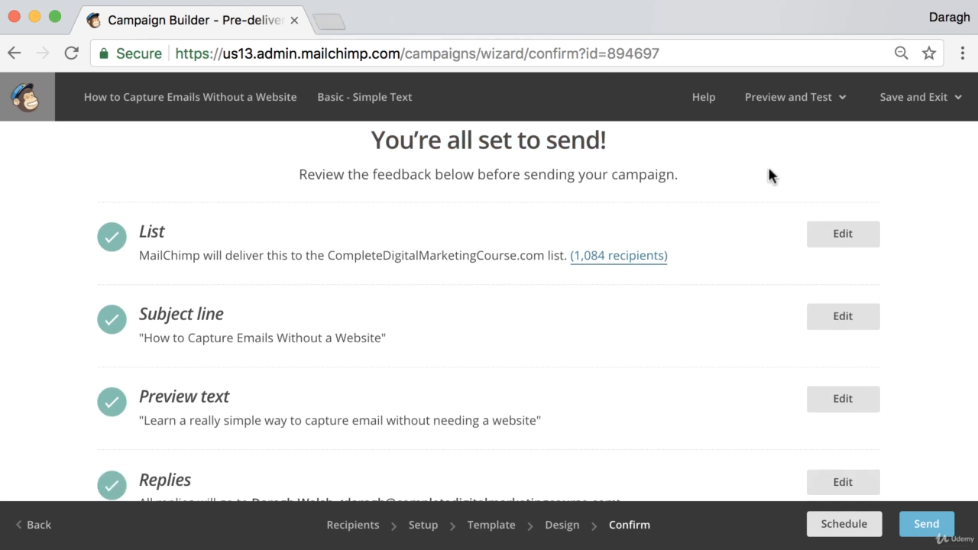
# Send a test email of the campaign to the prefilled test address and dismiss the confirmation
pyautogui.click(823, 105)
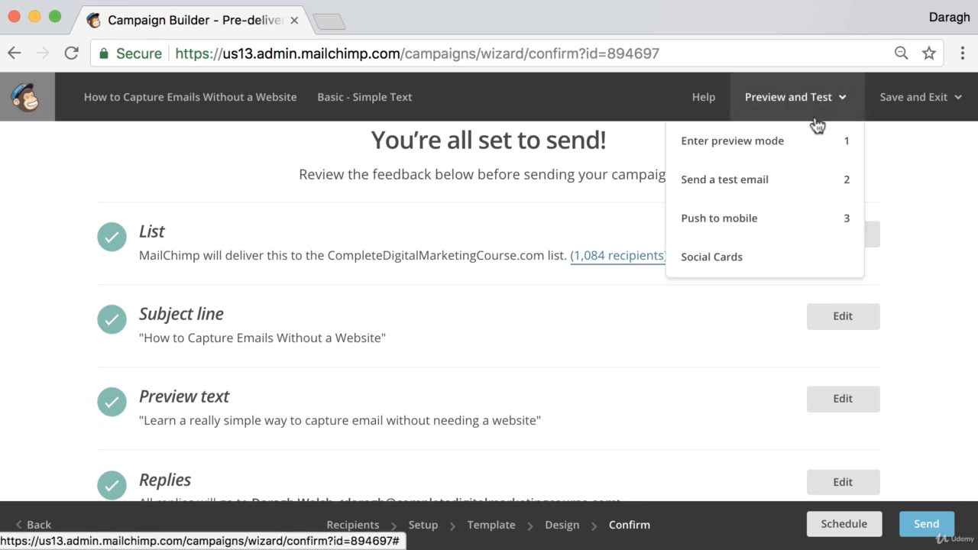
pyautogui.click(770, 183)
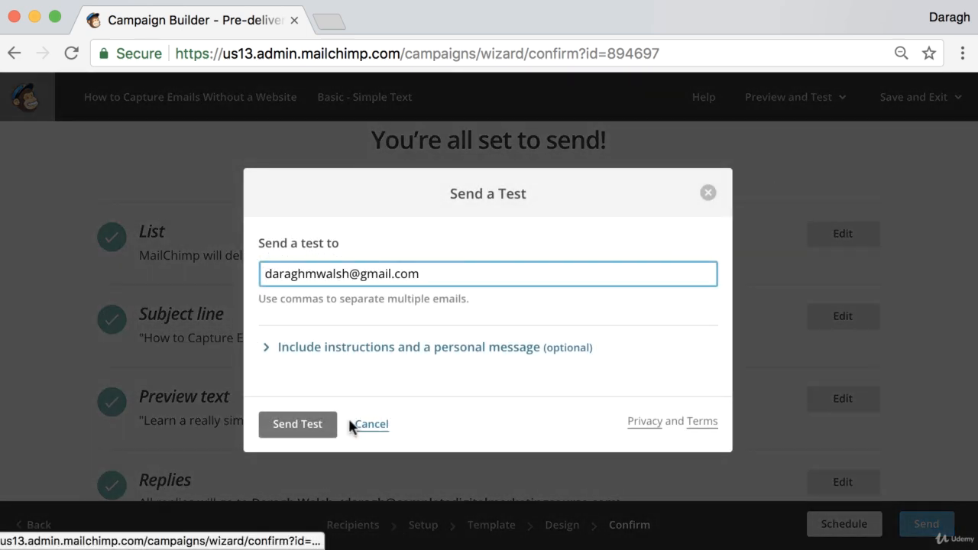
pyautogui.click(295, 426)
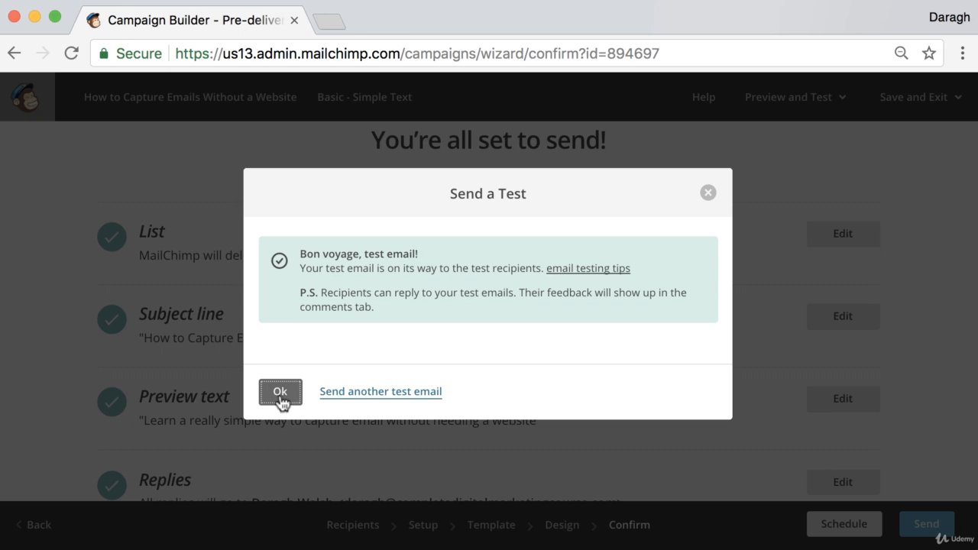
pyautogui.click(280, 392)
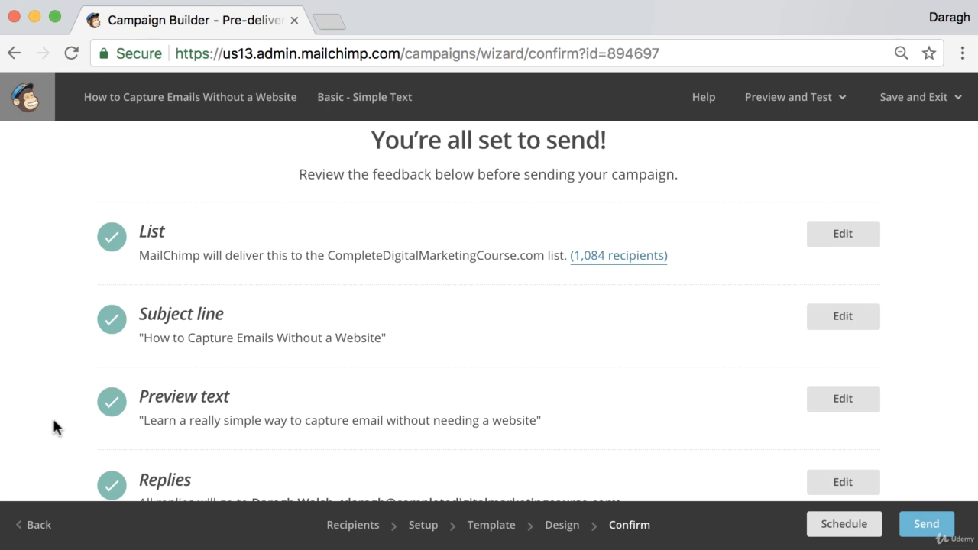
# Switch to Gmail in a new browser tab, reload the mailbox and open the "[Test] How to Capture Emails Without a Website" message
pyautogui.click(328, 21)
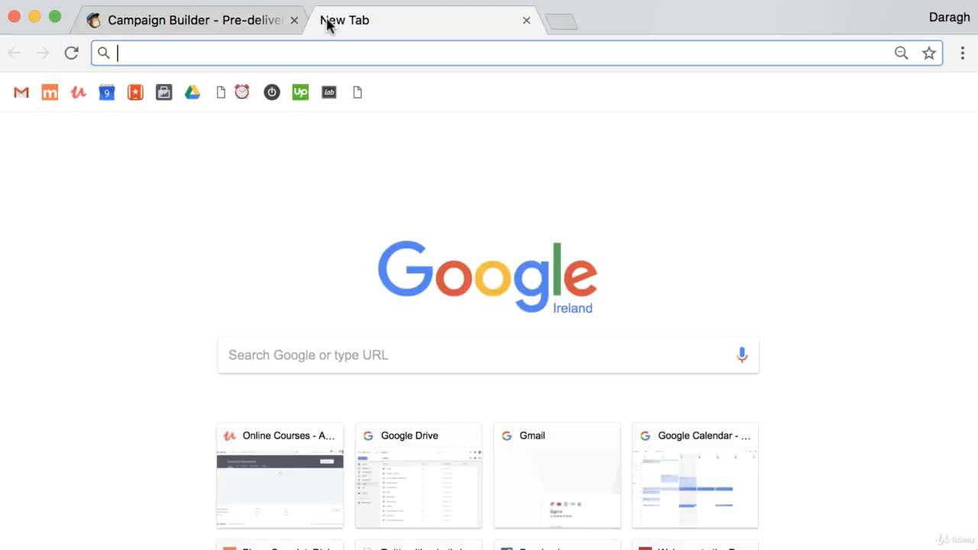
pyautogui.write('gmail.c')
pyautogui.press('Return')
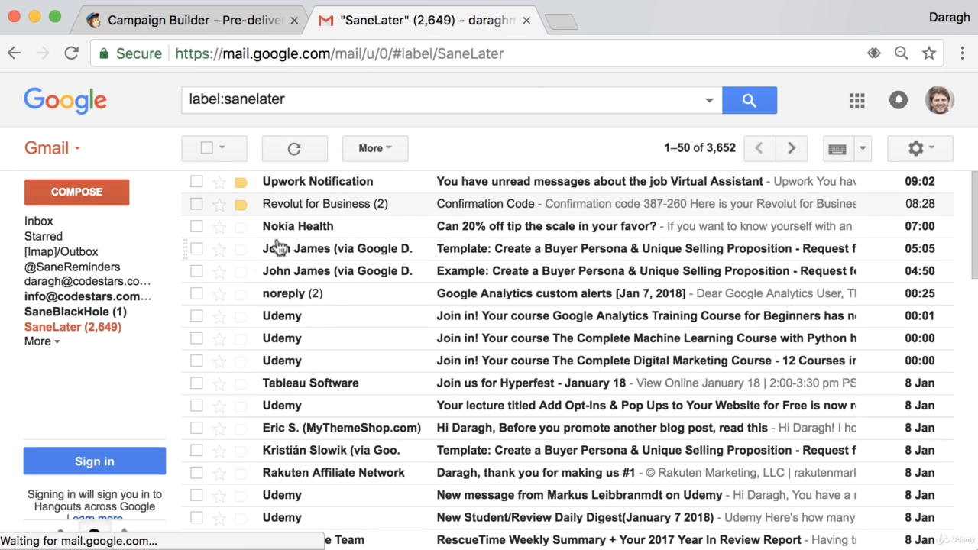
pyautogui.click(70, 53)
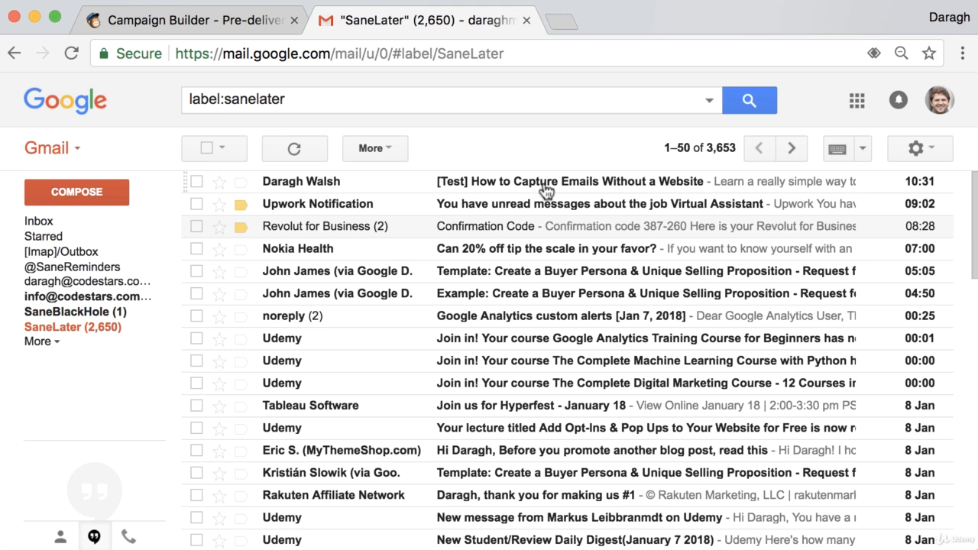
pyautogui.click(544, 189)
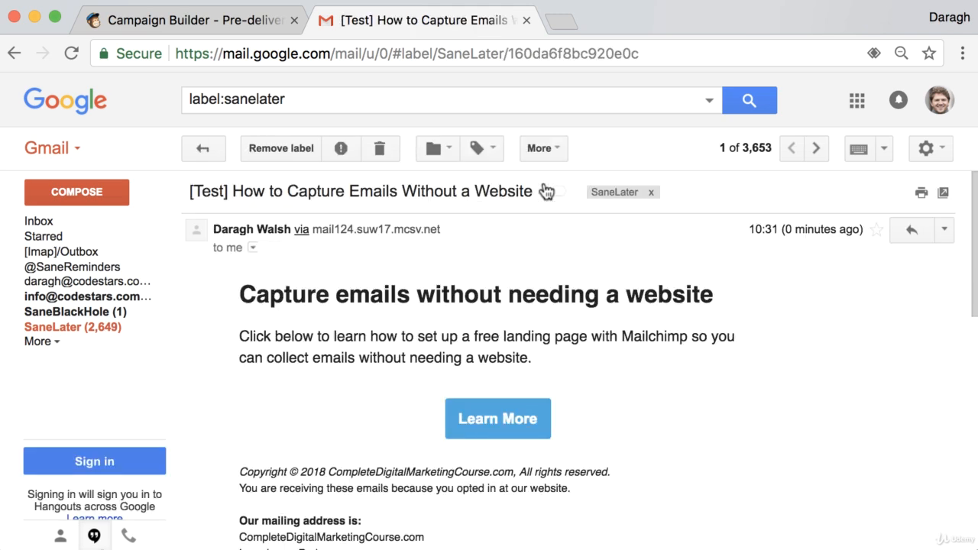
# Review the test email's content and footer, check where its Learn More button leads, and return to the message
pyautogui.scroll(-3, 532, 305)
pyautogui.scroll(1, 532, 307)
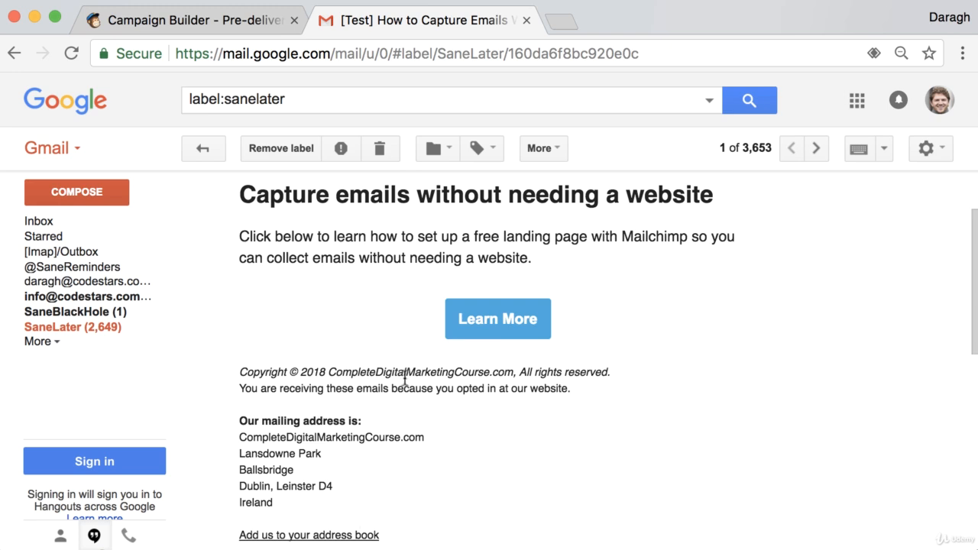
pyautogui.click(504, 326)
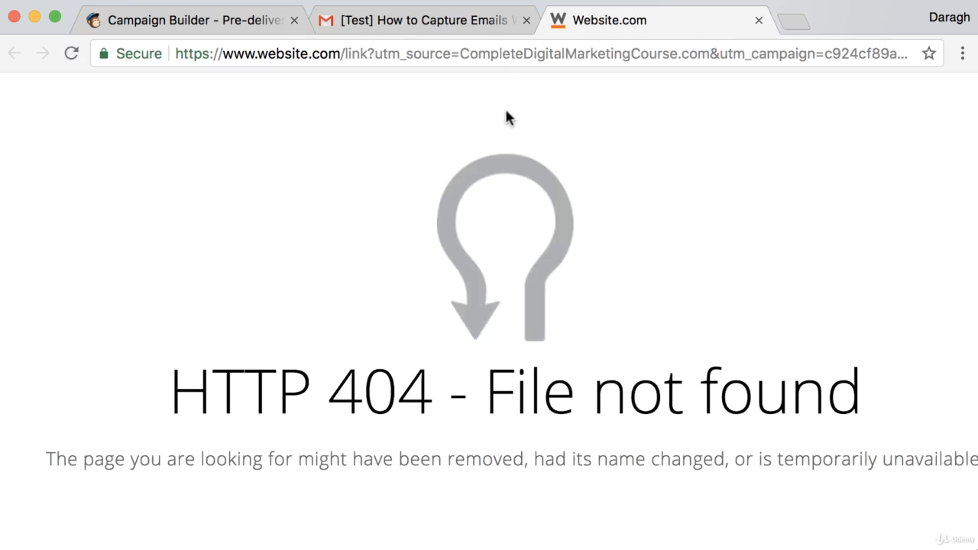
pyautogui.click(462, 24)
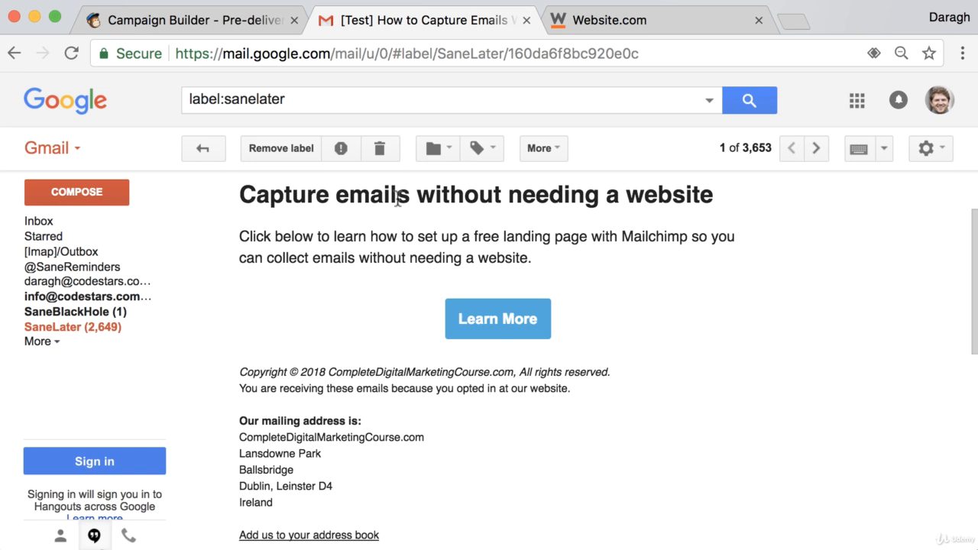
# Switch back to the MailChimp campaign checklist, bring up the launch confirmation for sending, and close it without sending
pyautogui.click(259, 23)
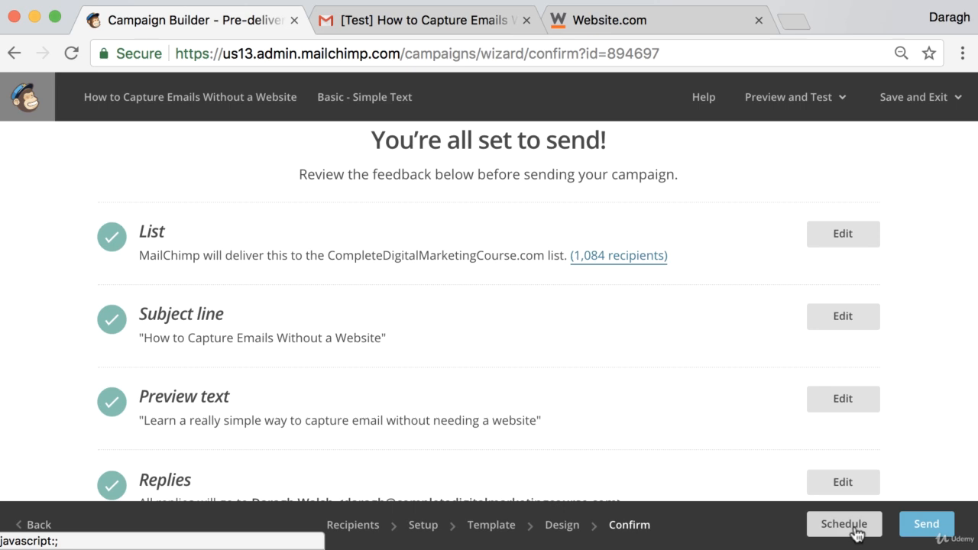
pyautogui.click(926, 530)
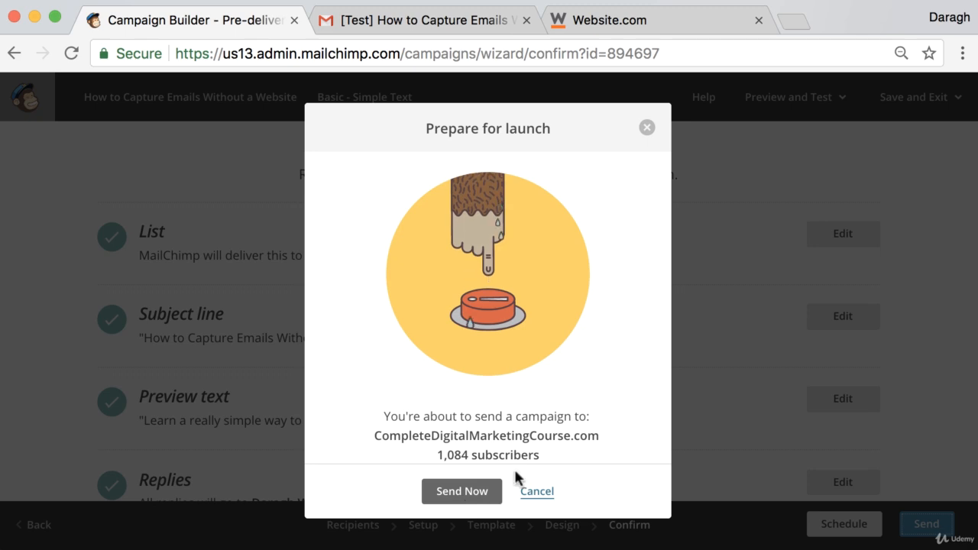
pyautogui.click(647, 134)
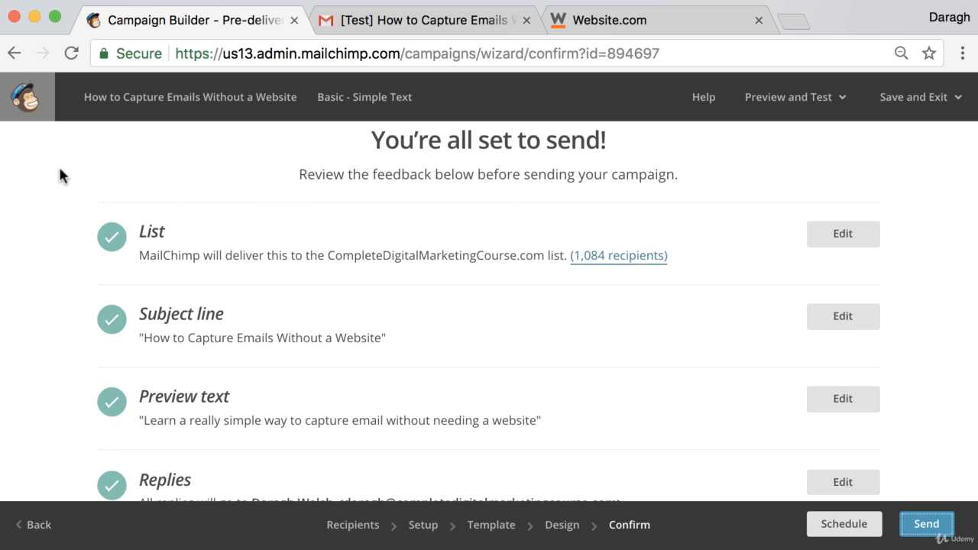
pyautogui.click(821, 102)
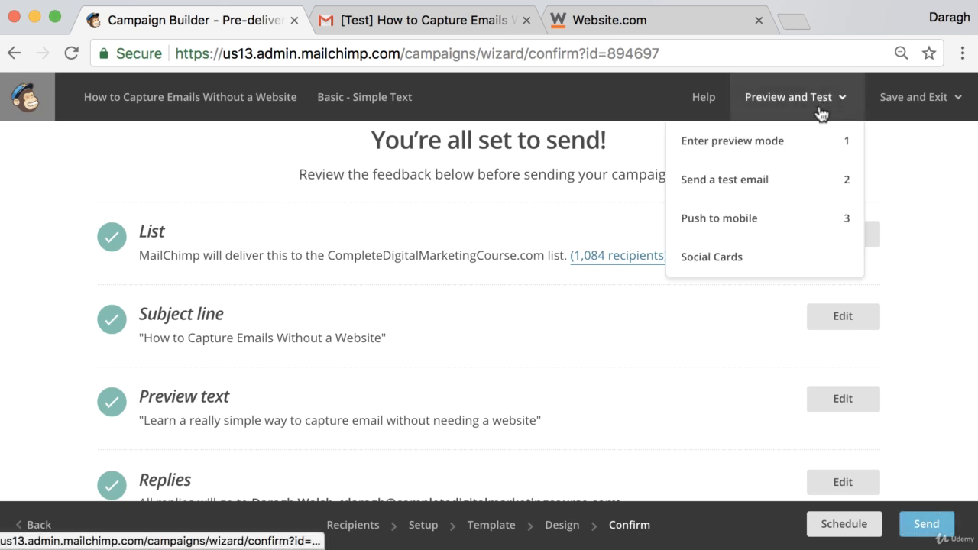
pyautogui.click(915, 172)
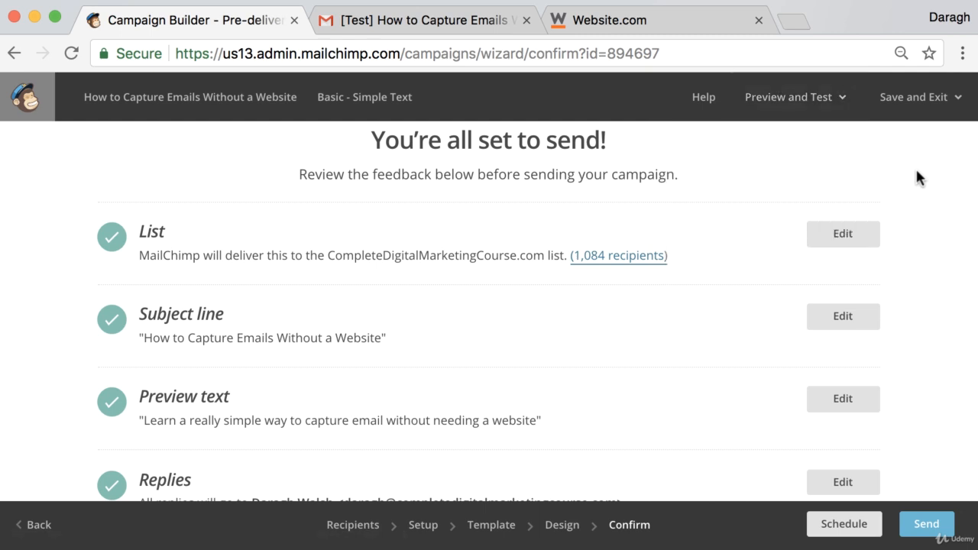